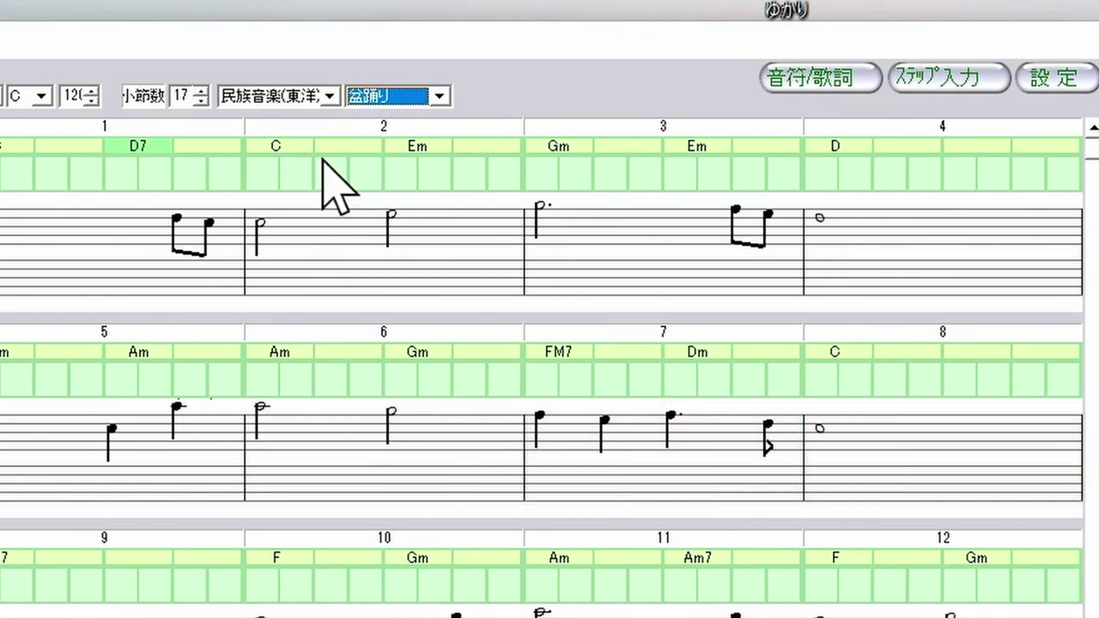
Step: Set the song's music genre to ヒーリング音楽 and its style to 朝の音楽
{"action": "left_click", "coordinate": [327, 99]}
{"action": "left_click", "coordinate": [266, 208]}
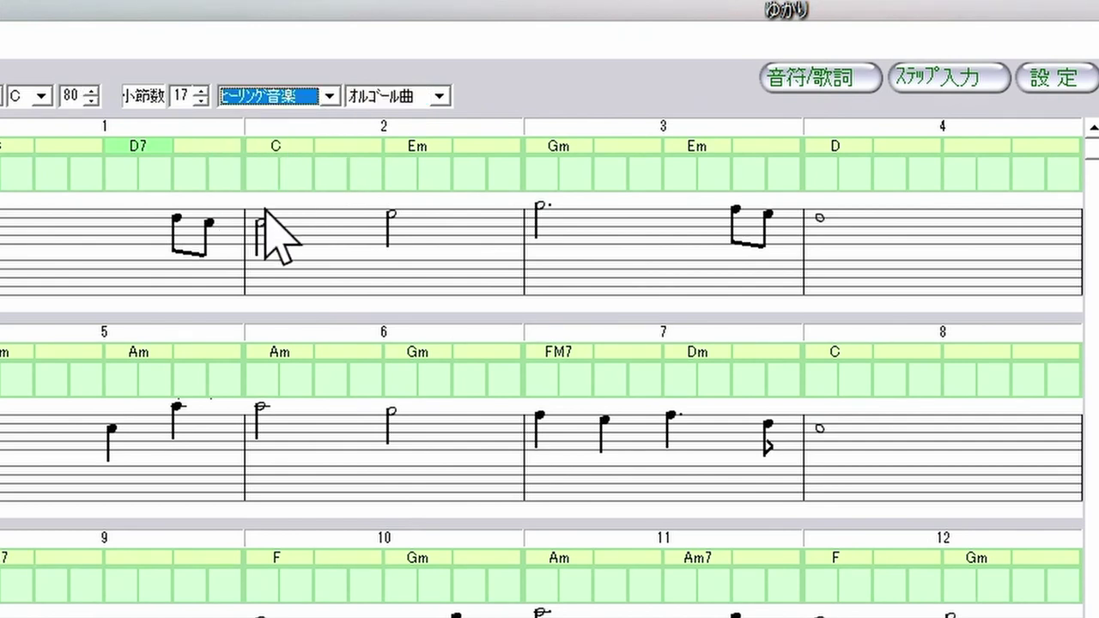
{"action": "left_click", "coordinate": [439, 96]}
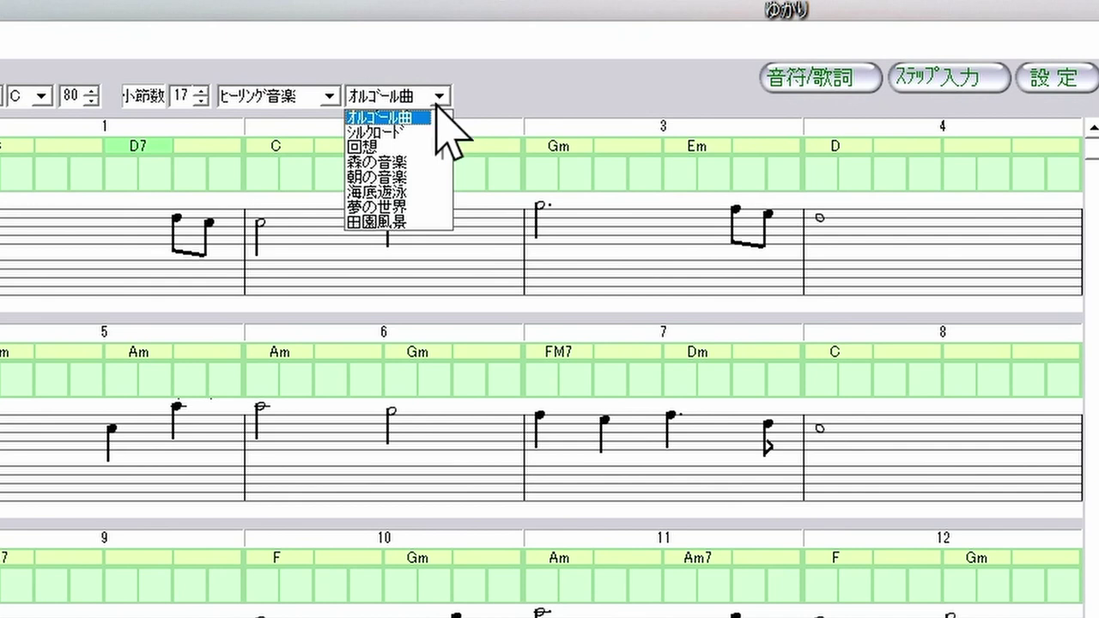
{"action": "left_click", "coordinate": [419, 178]}
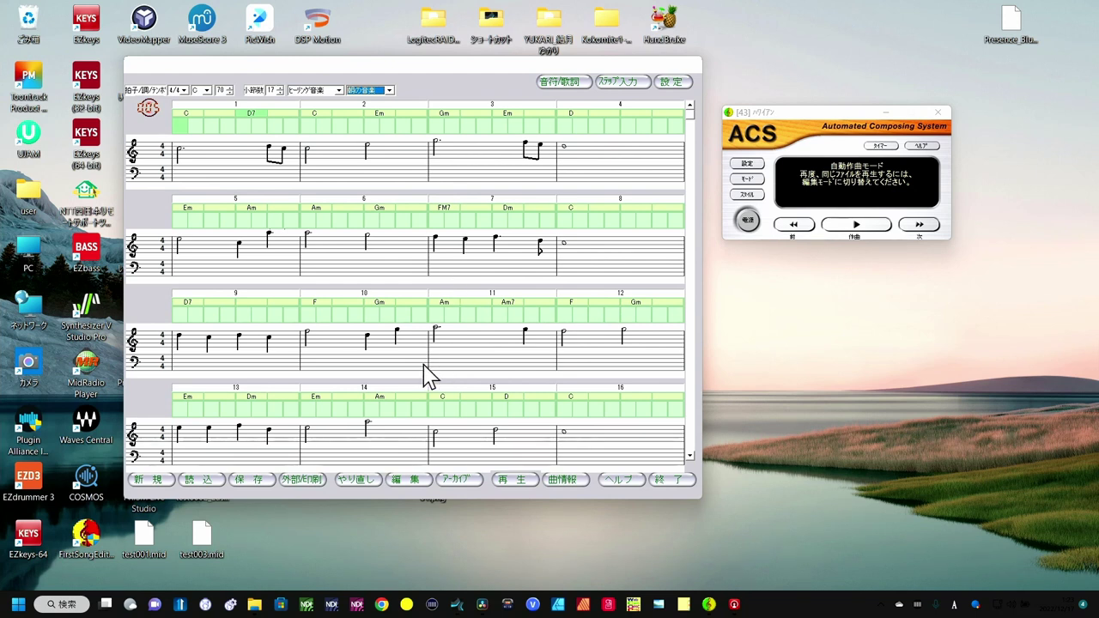
Step: Export the arrangement to the desktop as the MIDI file test003_Morning_Music.mid
{"action": "left_click", "coordinate": [306, 481]}
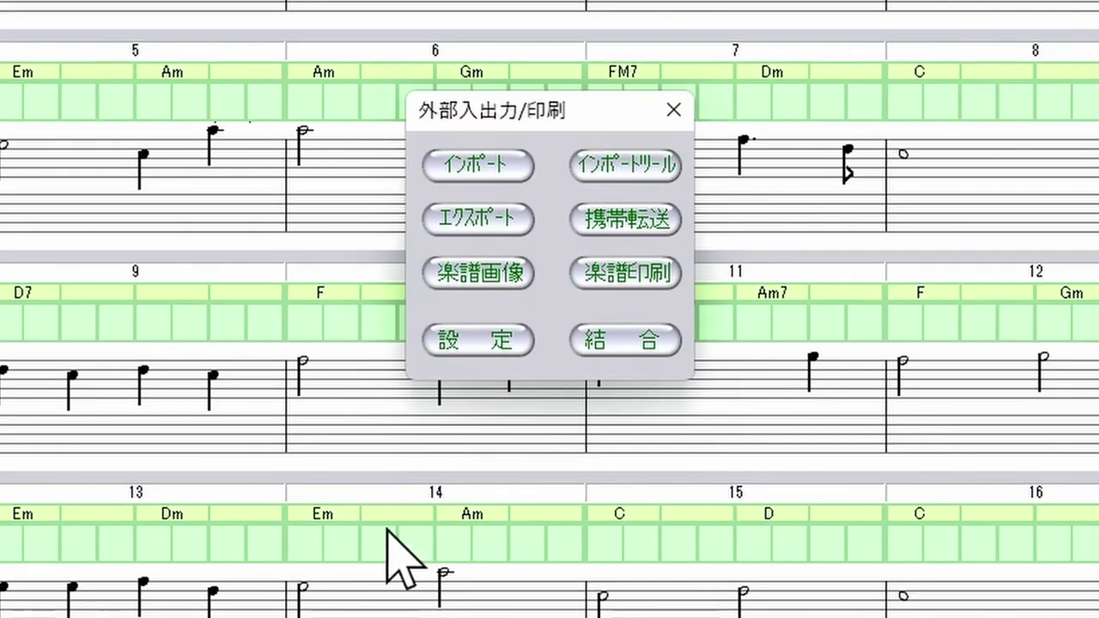
{"action": "left_click", "coordinate": [481, 225]}
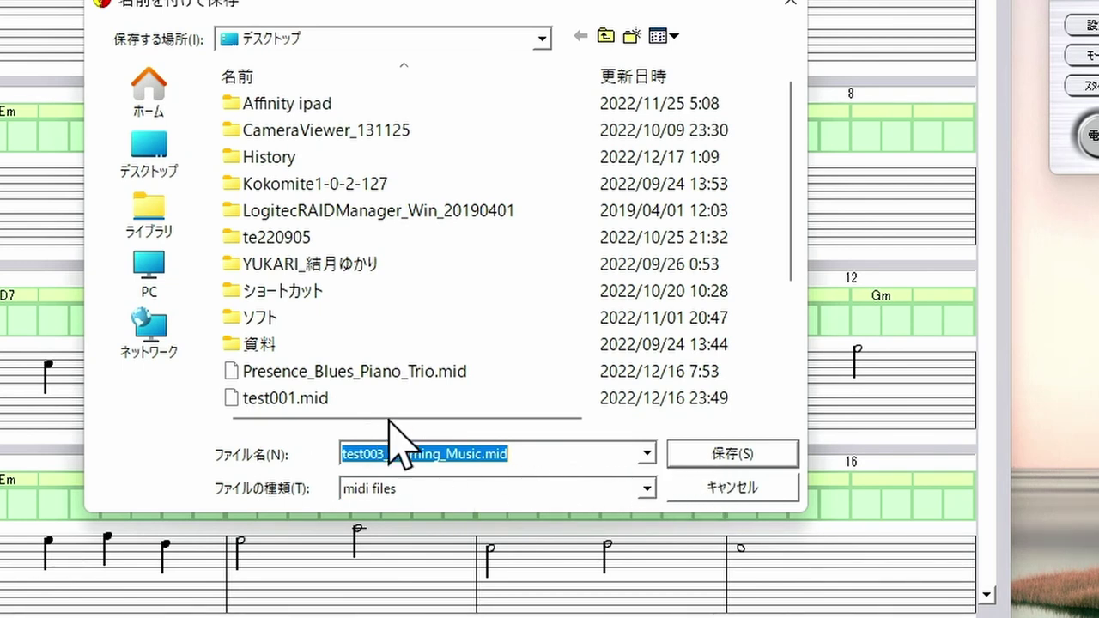
{"action": "left_click", "coordinate": [715, 452]}
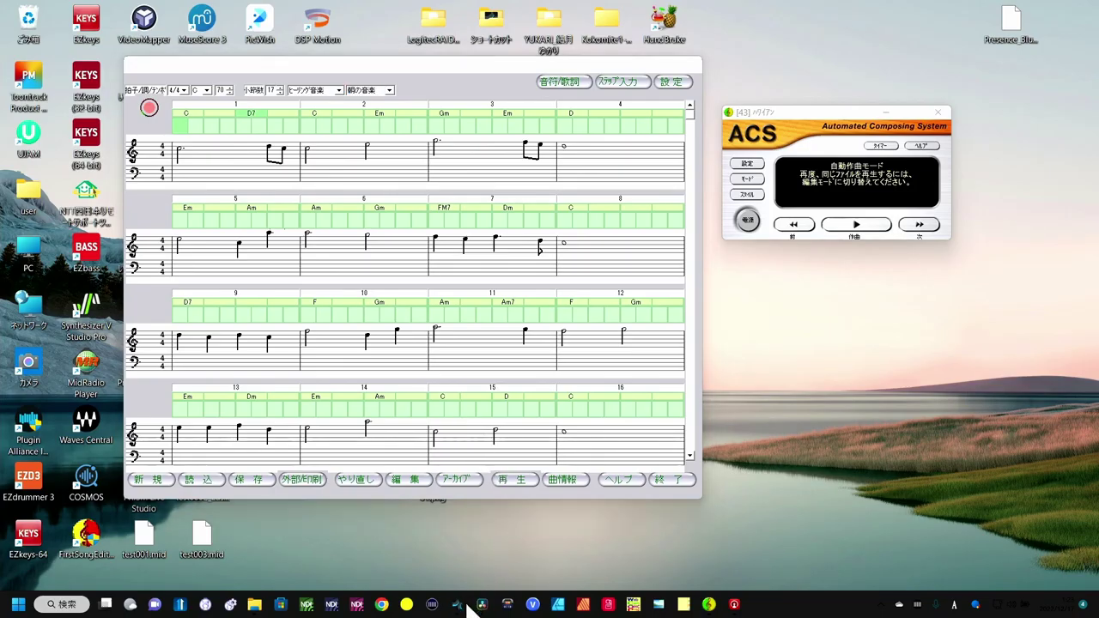
Step: Switch to Studio One and open test003_Morning_Music.mid from the desktop, loading its General MIDI sounds
{"action": "left_click", "coordinate": [462, 605]}
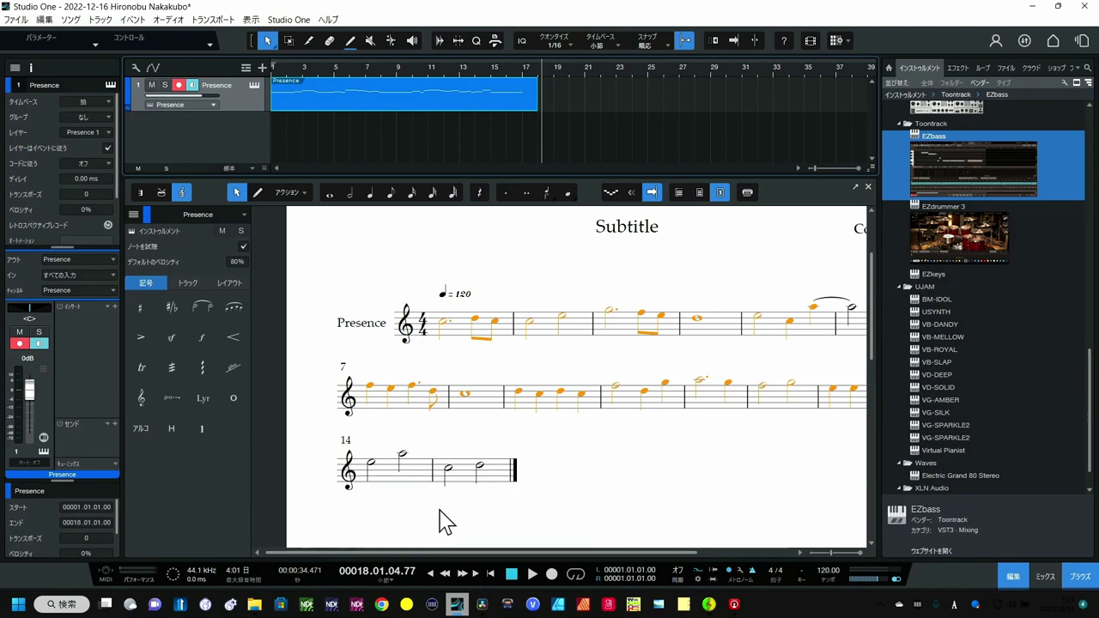
{"action": "left_click", "coordinate": [21, 22]}
{"action": "left_click", "coordinate": [23, 49]}
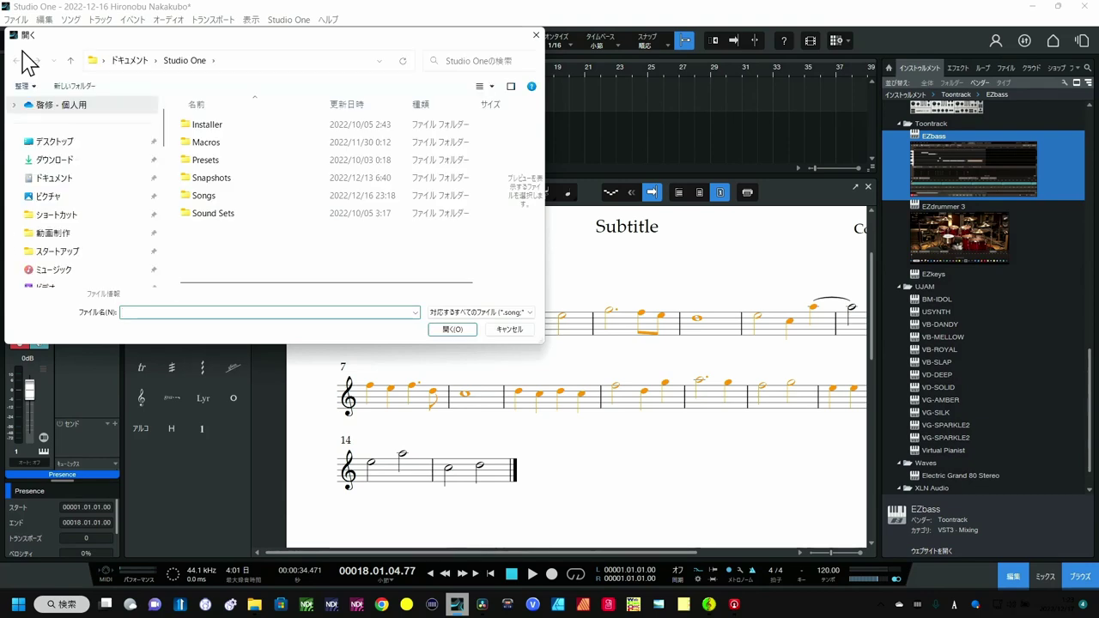
{"action": "left_click", "coordinate": [67, 151]}
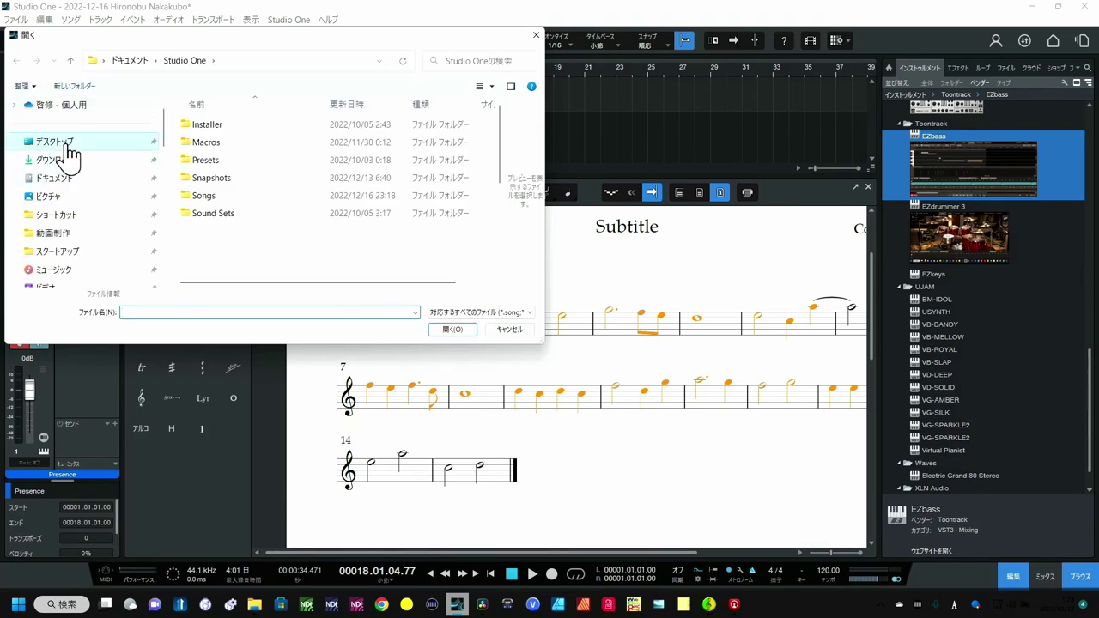
{"action": "scroll", "coordinate": [229, 186], "scroll_direction": "down", "scroll_amount": 3}
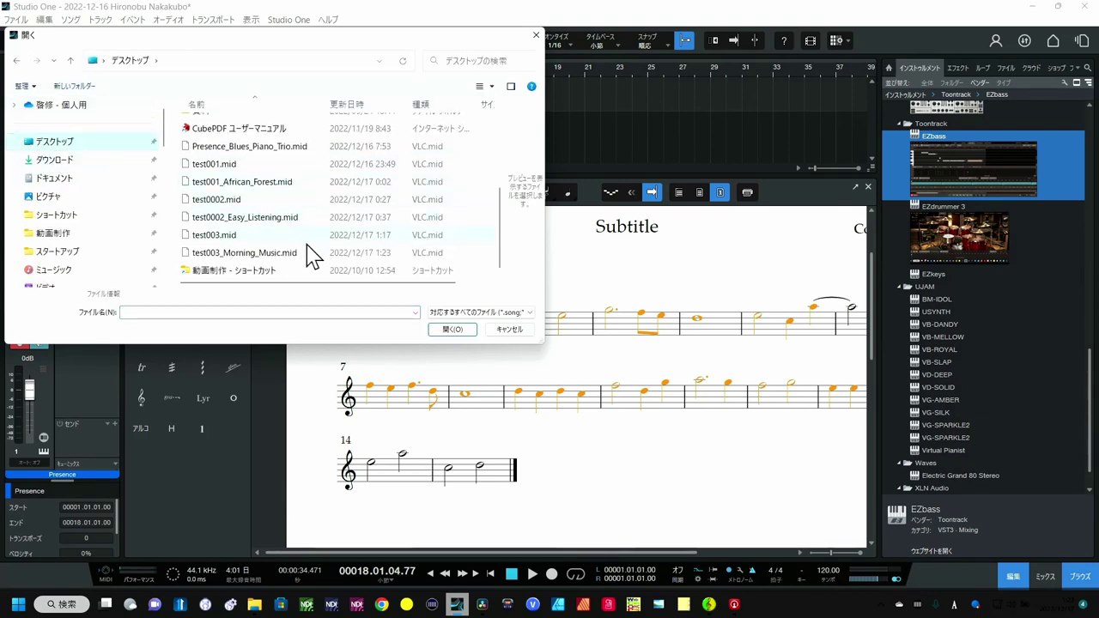
{"action": "left_click", "coordinate": [260, 254]}
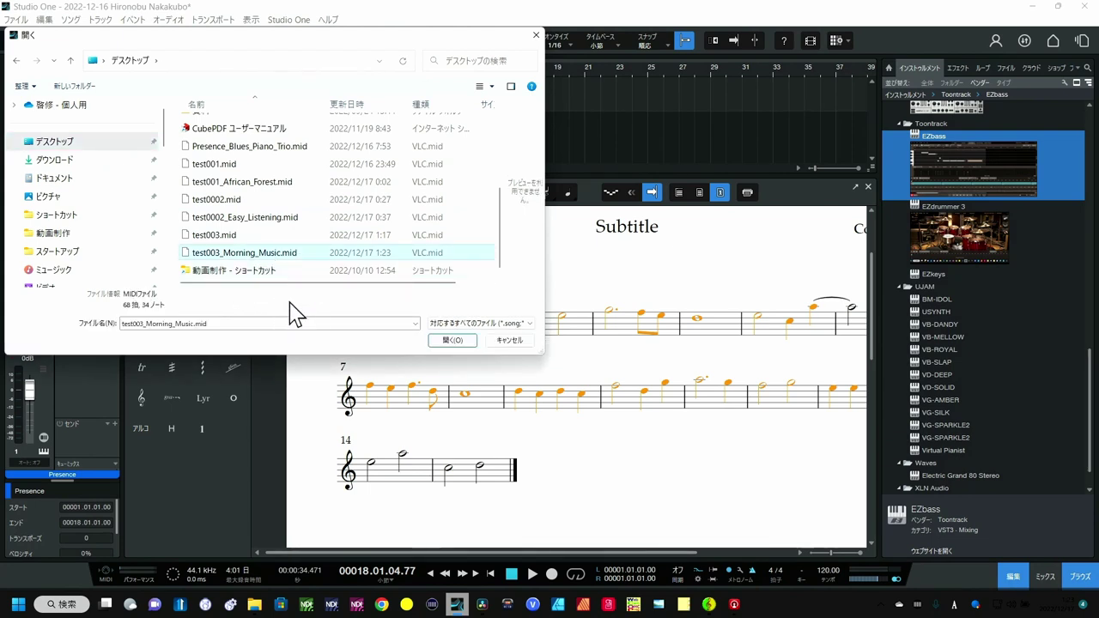
{"action": "left_click", "coordinate": [452, 341]}
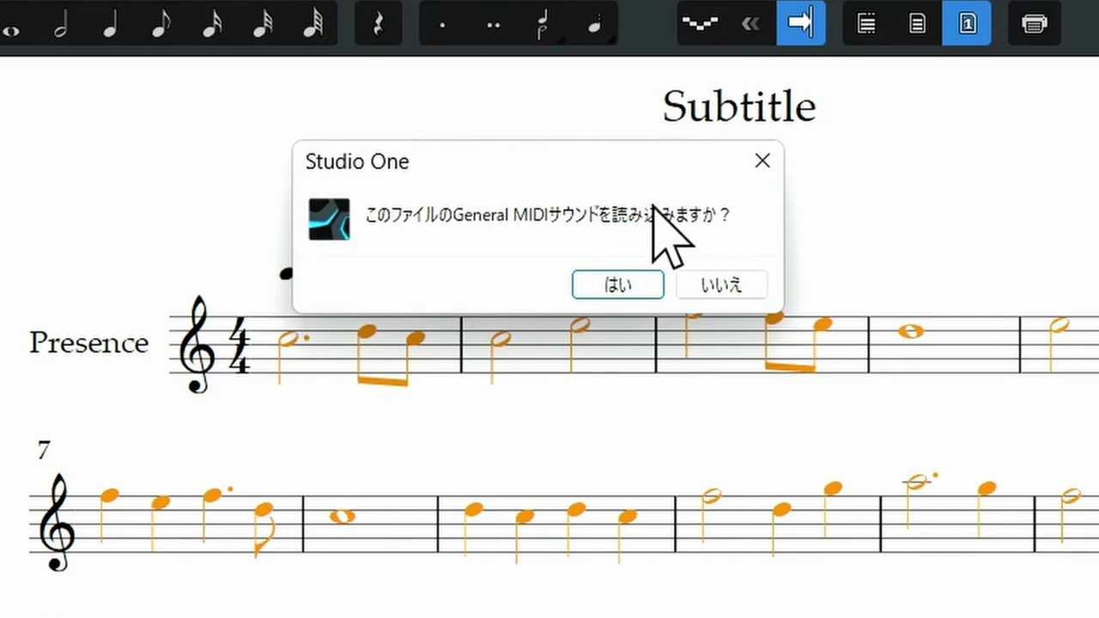
{"action": "left_click", "coordinate": [619, 285]}
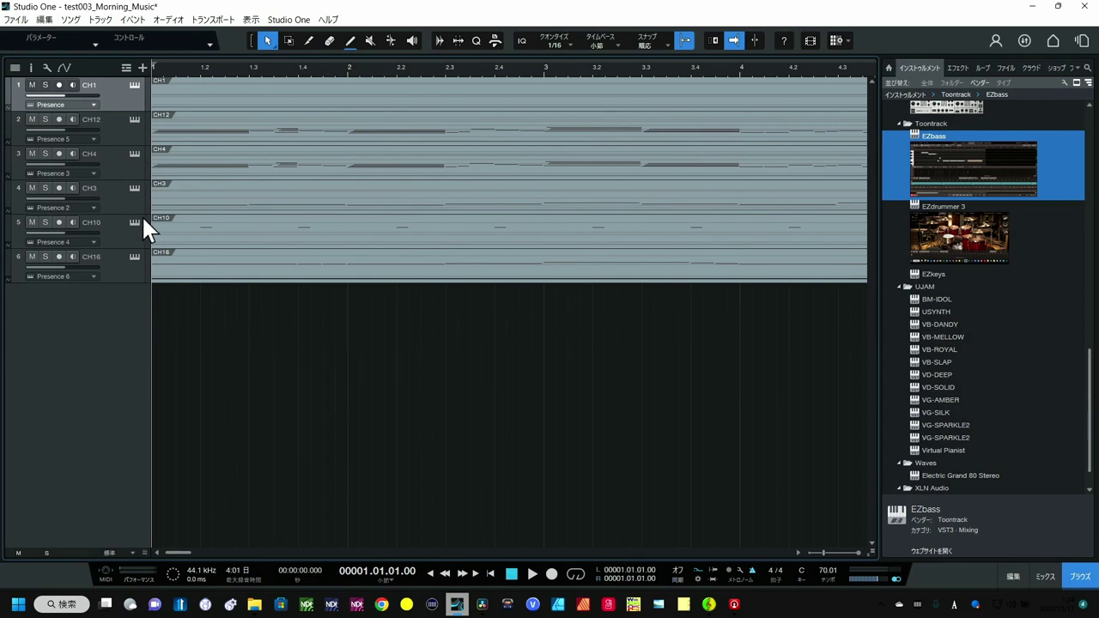
Step: Solo the CH10 percussion track and play a short passage to hear it alone
{"action": "left_click", "coordinate": [114, 223]}
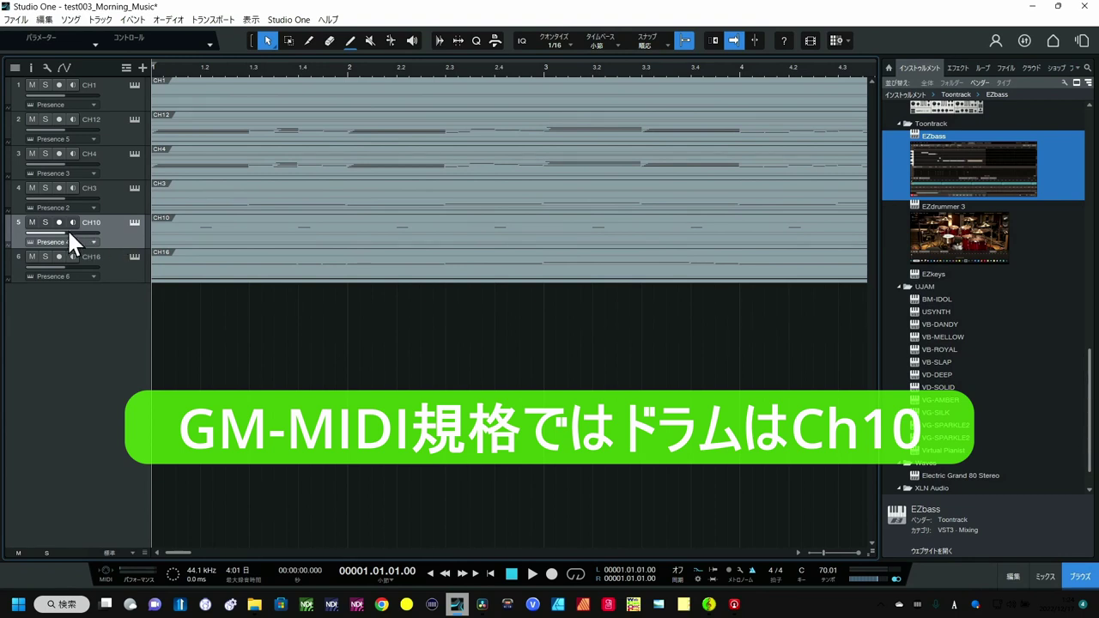
{"action": "left_click", "coordinate": [46, 222]}
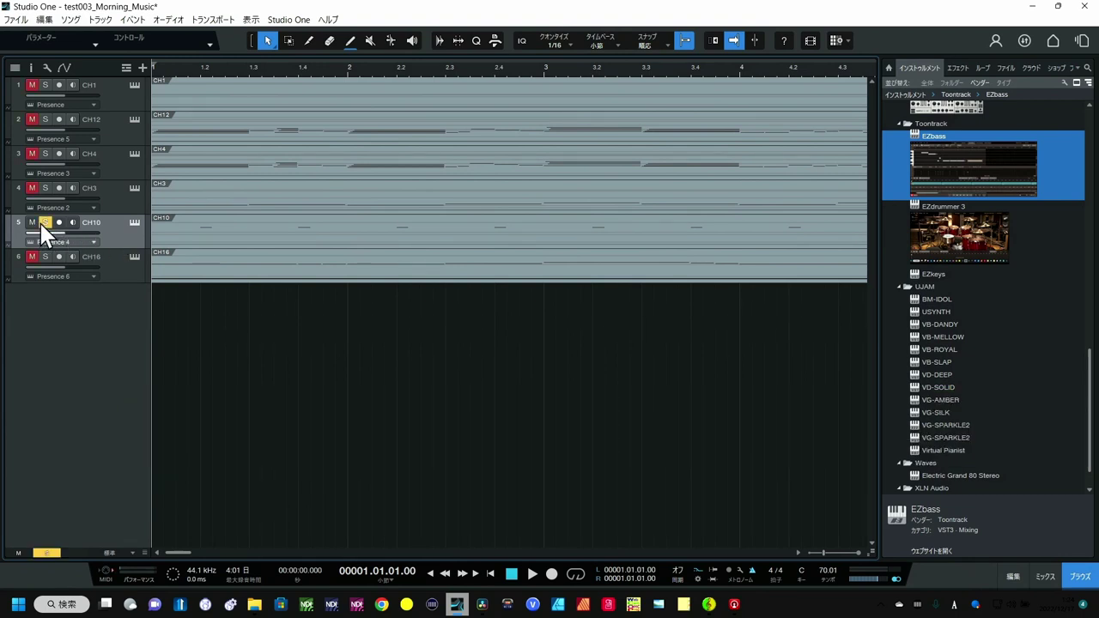
{"action": "left_click", "coordinate": [532, 574]}
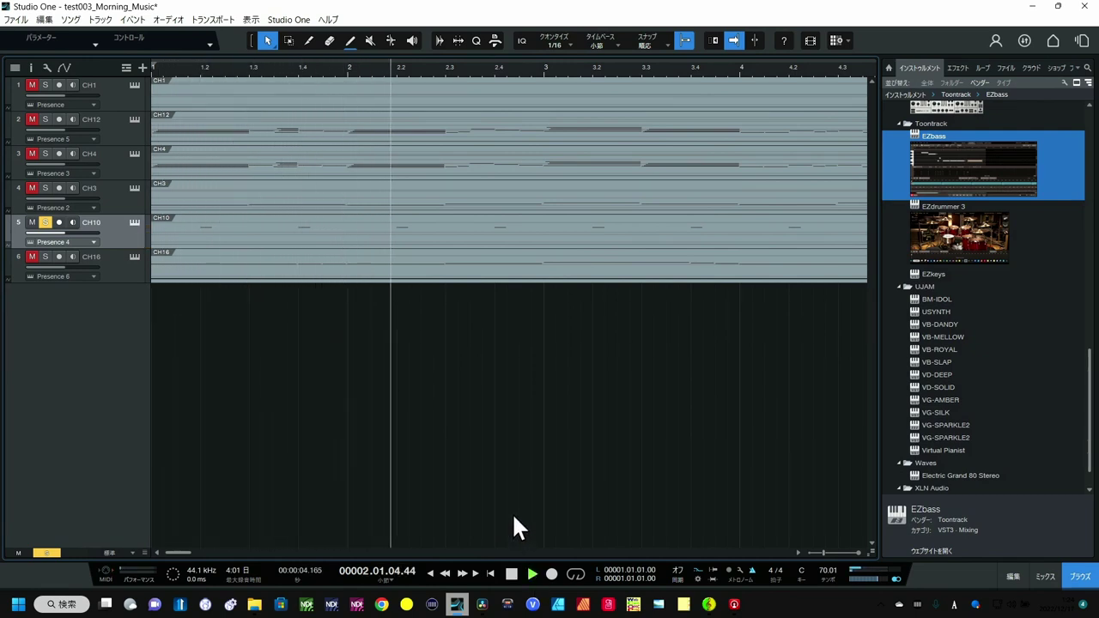
{"action": "left_click", "coordinate": [512, 573]}
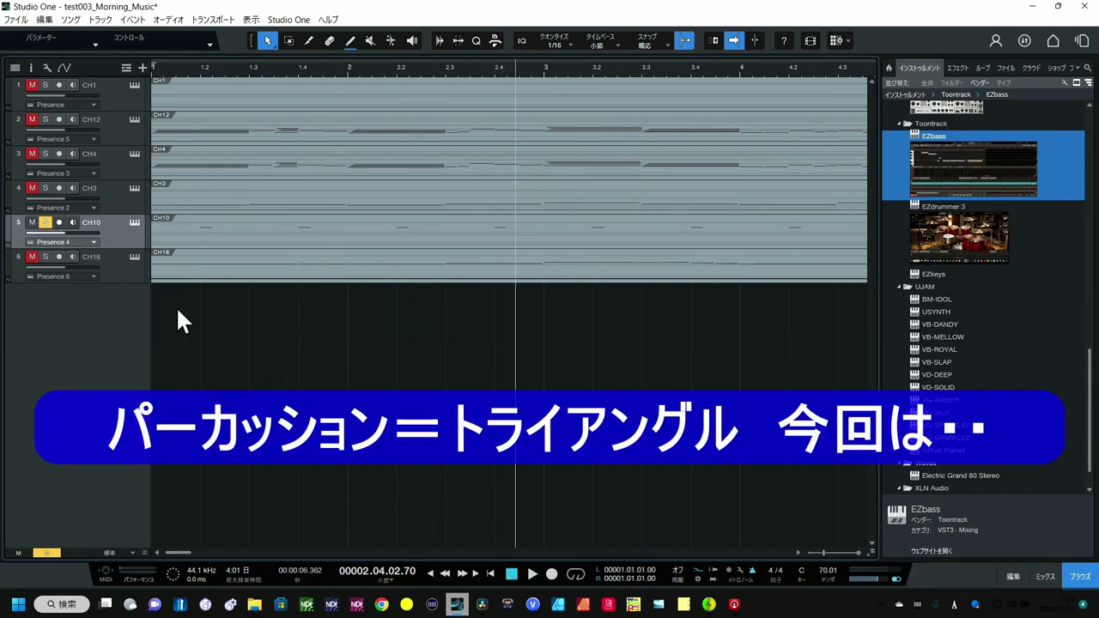
Step: Solo the CH16 track instead of CH10 and play it on its own
{"action": "left_click", "coordinate": [32, 222]}
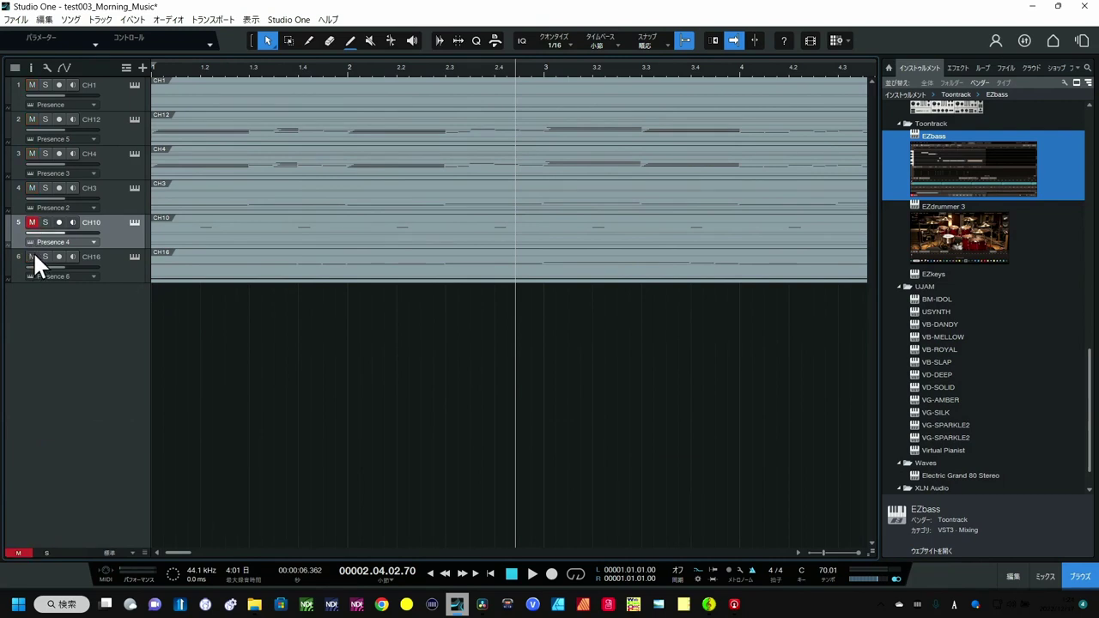
{"action": "left_click", "coordinate": [32, 223]}
{"action": "left_click", "coordinate": [46, 256]}
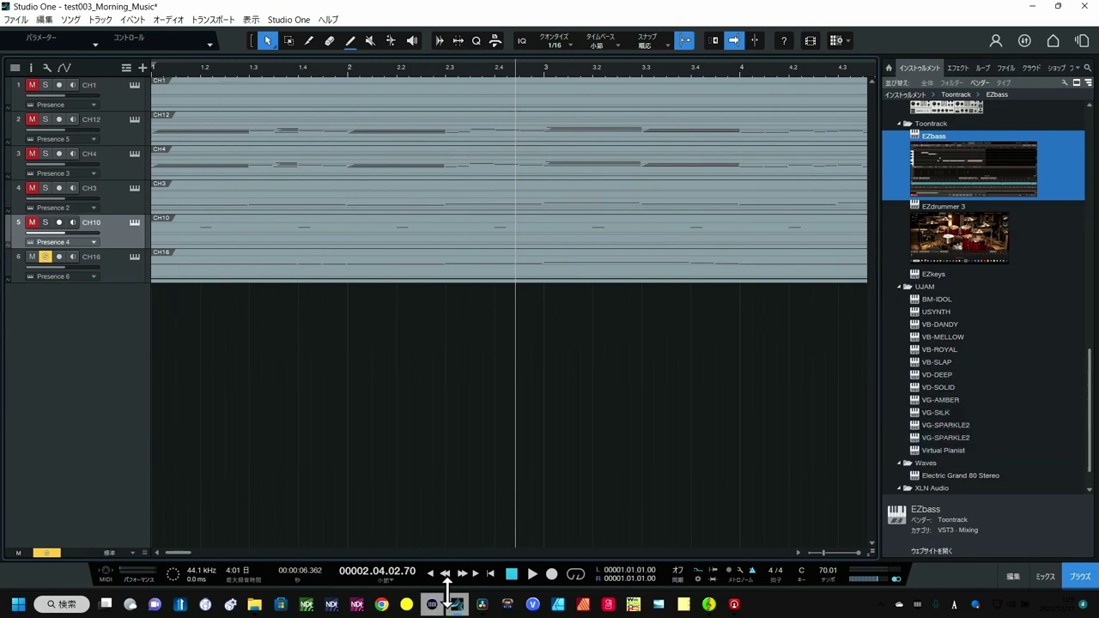
{"action": "left_click", "coordinate": [509, 573]}
{"action": "left_click", "coordinate": [528, 575]}
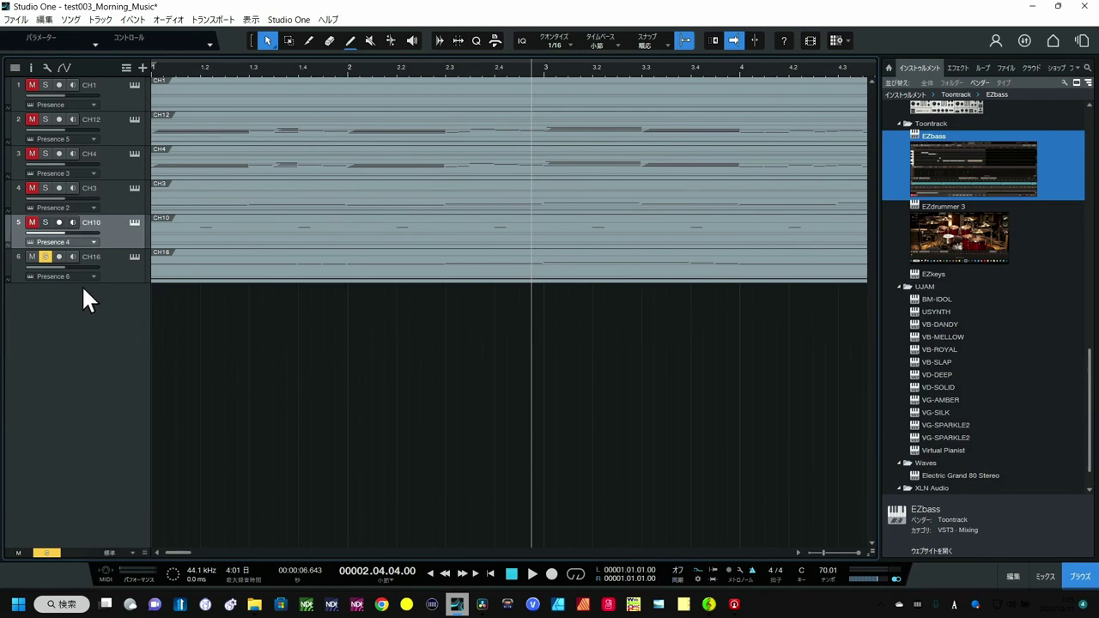
Step: Turn off the CH16 solo and play all tracks together from the start of the song
{"action": "left_click", "coordinate": [46, 256]}
{"action": "key", "text": "comma"}
{"action": "left_click", "coordinate": [530, 574]}
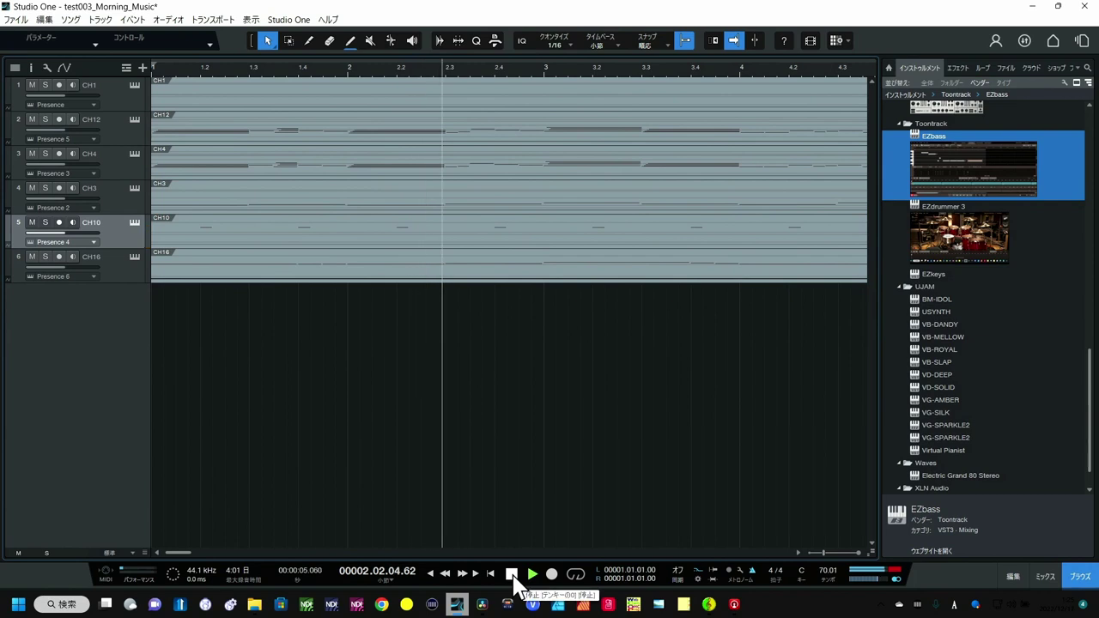
{"action": "left_click", "coordinate": [512, 575]}
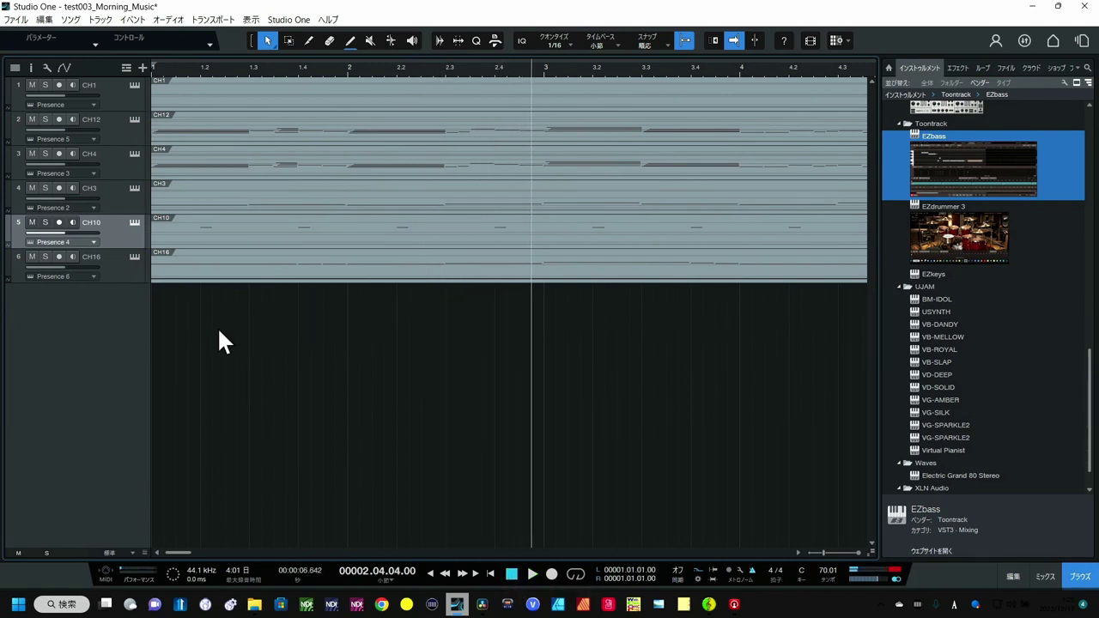
Step: Show the mixer, start playback and lower the channel 2 Synth Comper volume to -18.2 dB
{"action": "key", "text": "F3"}
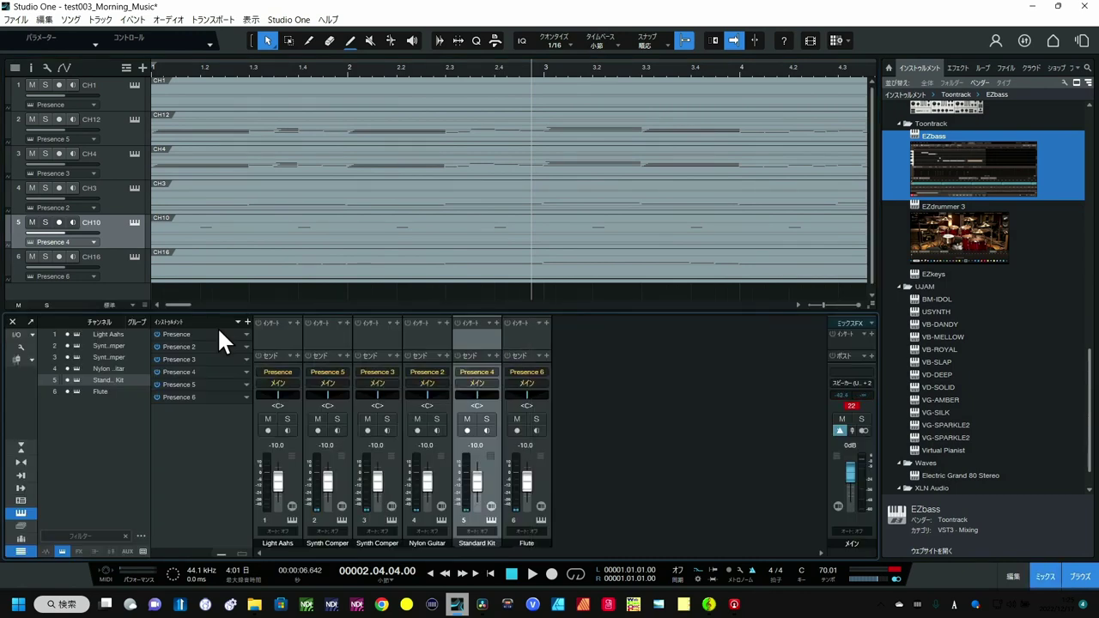
{"action": "key", "text": "space"}
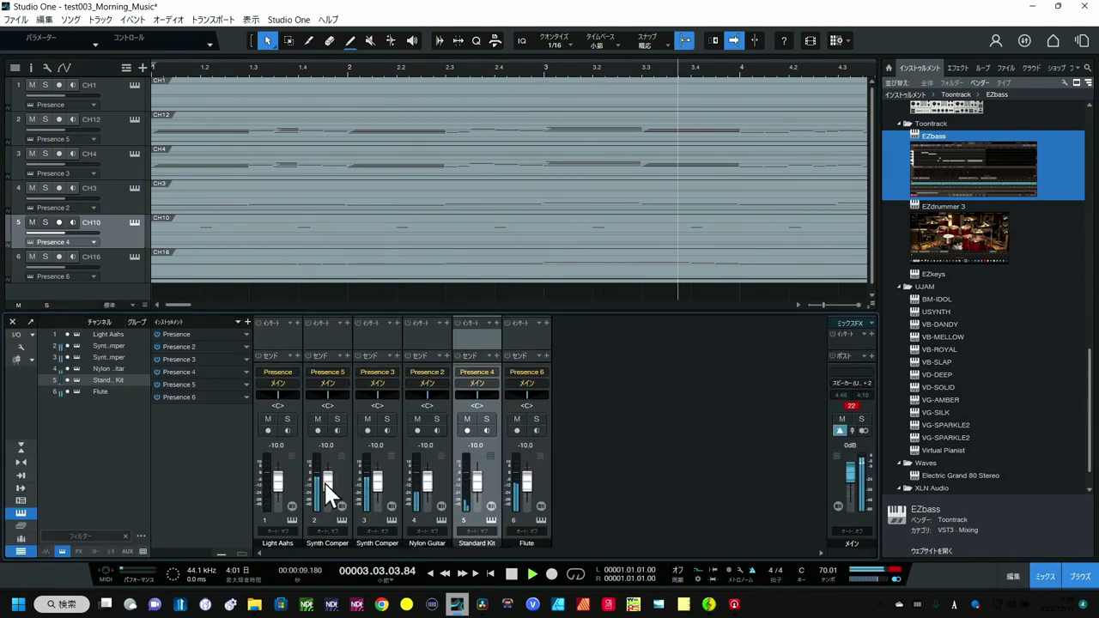
{"action": "left_click_drag", "start_coordinate": [322, 482], "coordinate": [322, 484]}
{"action": "scroll", "coordinate": [322, 484], "scroll_direction": "down", "scroll_amount": 2}
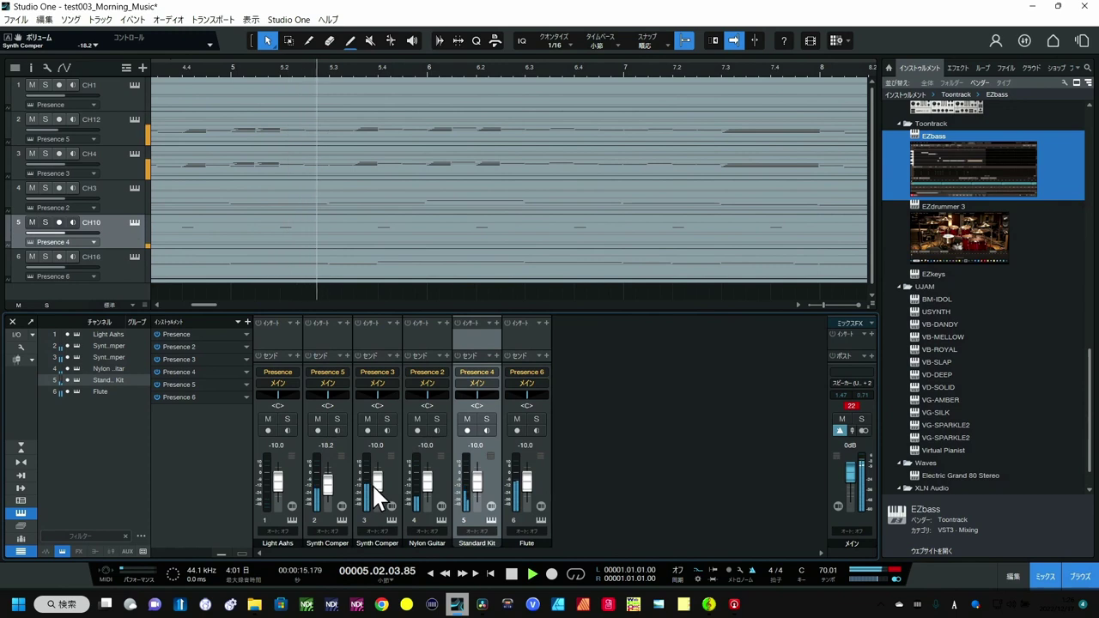
Step: Lower the channel 3 Synth Comper volume to -15.6 dB while the song plays
{"action": "scroll", "coordinate": [372, 483], "scroll_direction": "down", "scroll_amount": 3}
{"action": "scroll", "coordinate": [371, 486], "scroll_direction": "down", "scroll_amount": 6}
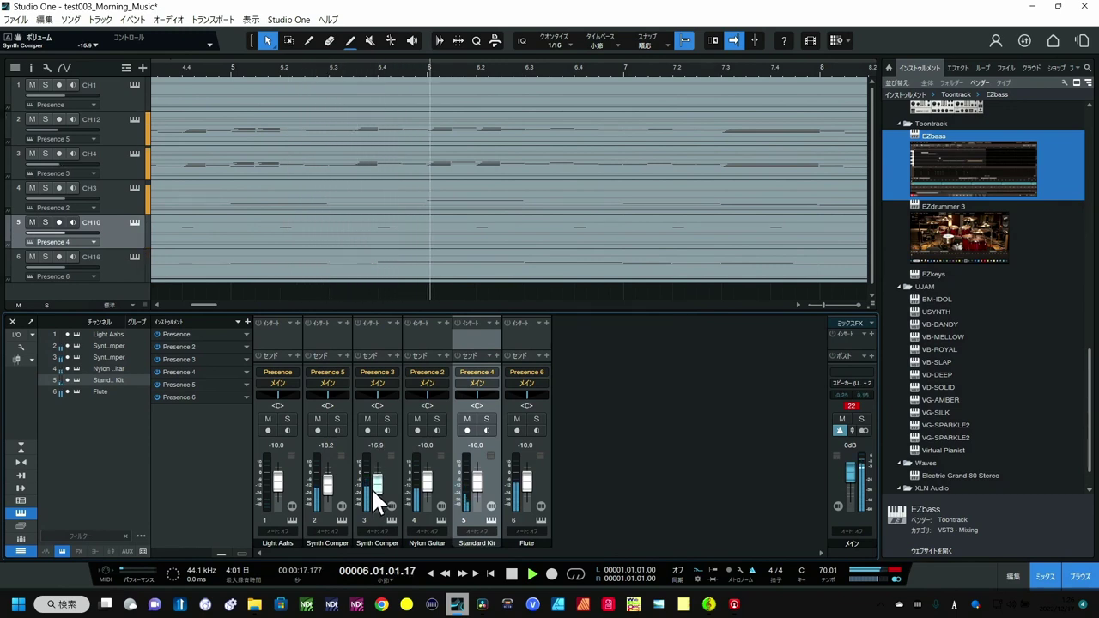
{"action": "scroll", "coordinate": [371, 487], "scroll_direction": "up", "scroll_amount": 4}
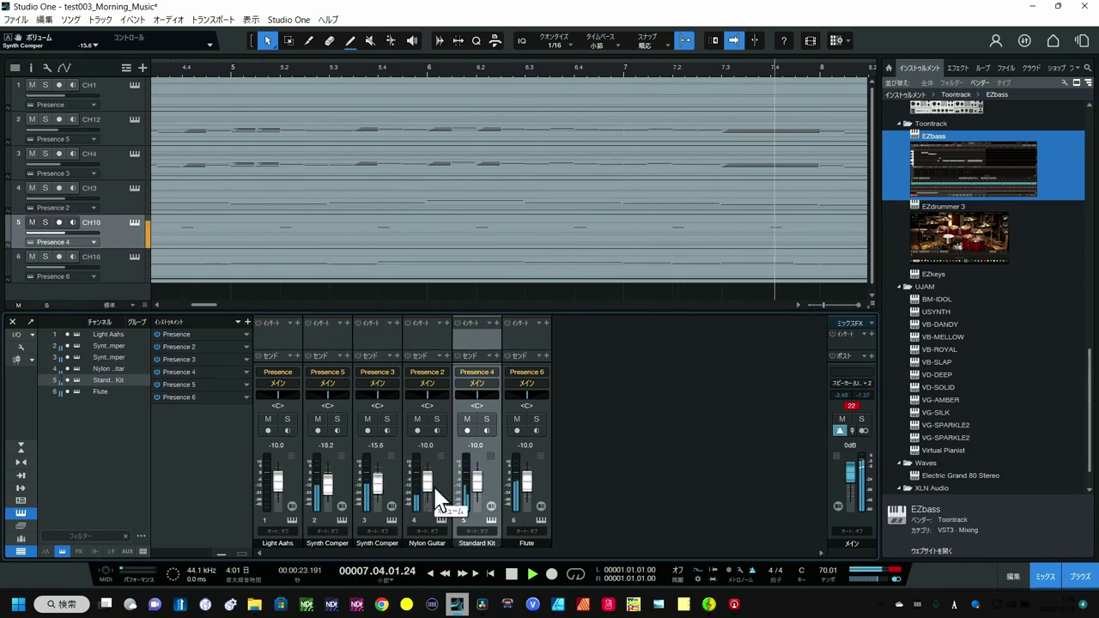
Step: Set the Flute volume to -22.1 dB and the Standard Kit volume to -8.9 dB
{"action": "left_click_drag", "start_coordinate": [519, 482], "coordinate": [525, 491]}
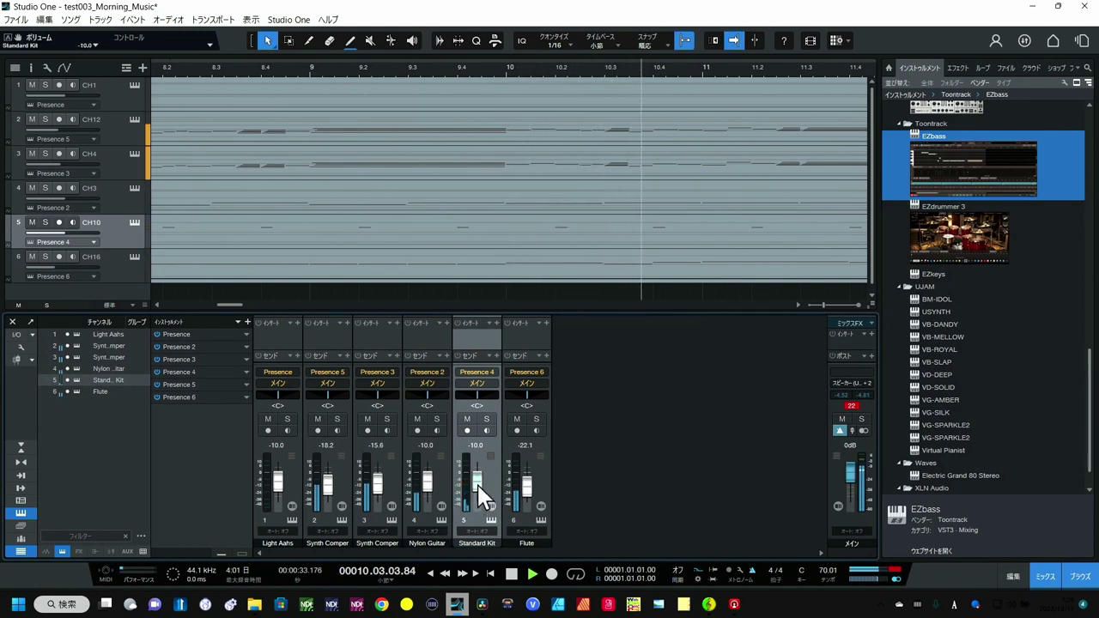
{"action": "scroll", "coordinate": [479, 489], "scroll_direction": "up", "scroll_amount": 4}
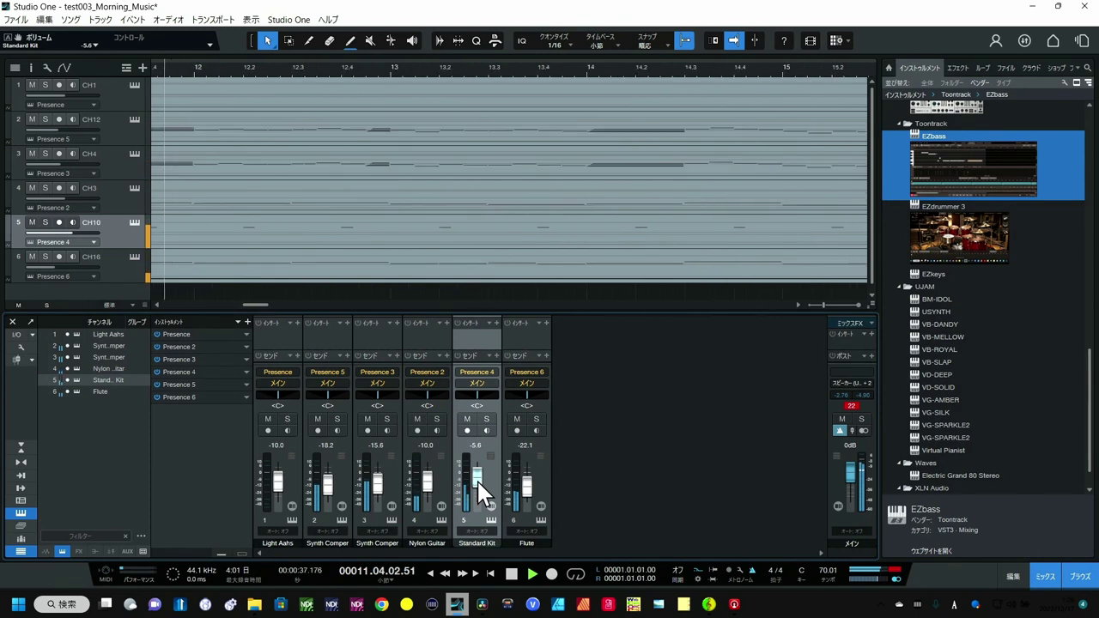
{"action": "scroll", "coordinate": [478, 491], "scroll_direction": "down", "scroll_amount": 3}
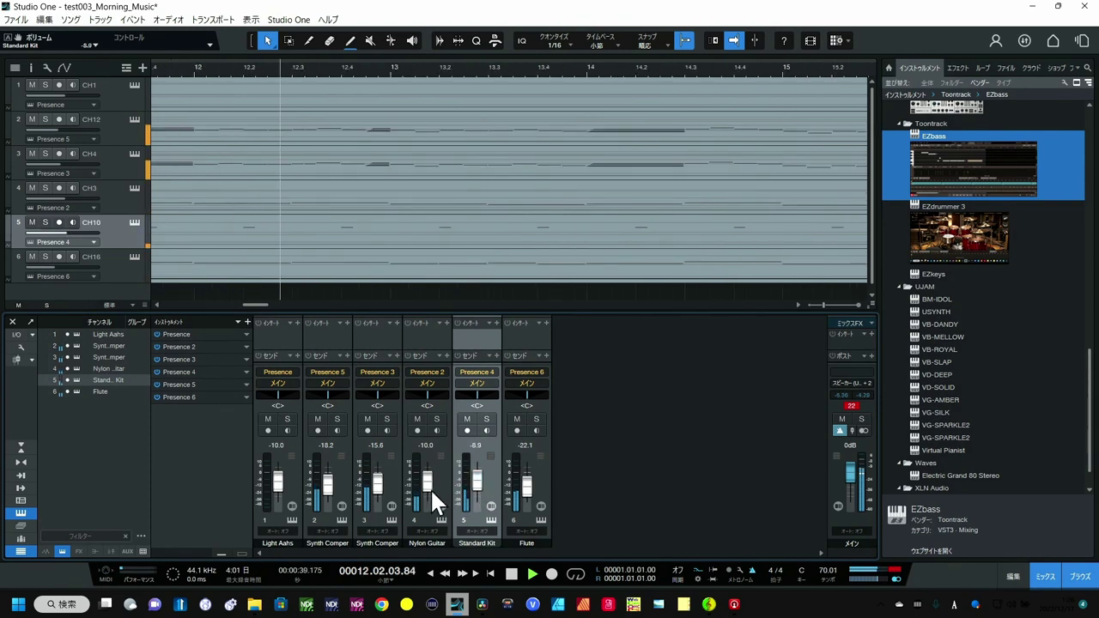
Step: Lower the Nylon Guitar to -15.6 dB and the channel 3 Synth Comper to -24.7 dB, and stop playback
{"action": "scroll", "coordinate": [429, 494], "scroll_direction": "down", "scroll_amount": 5}
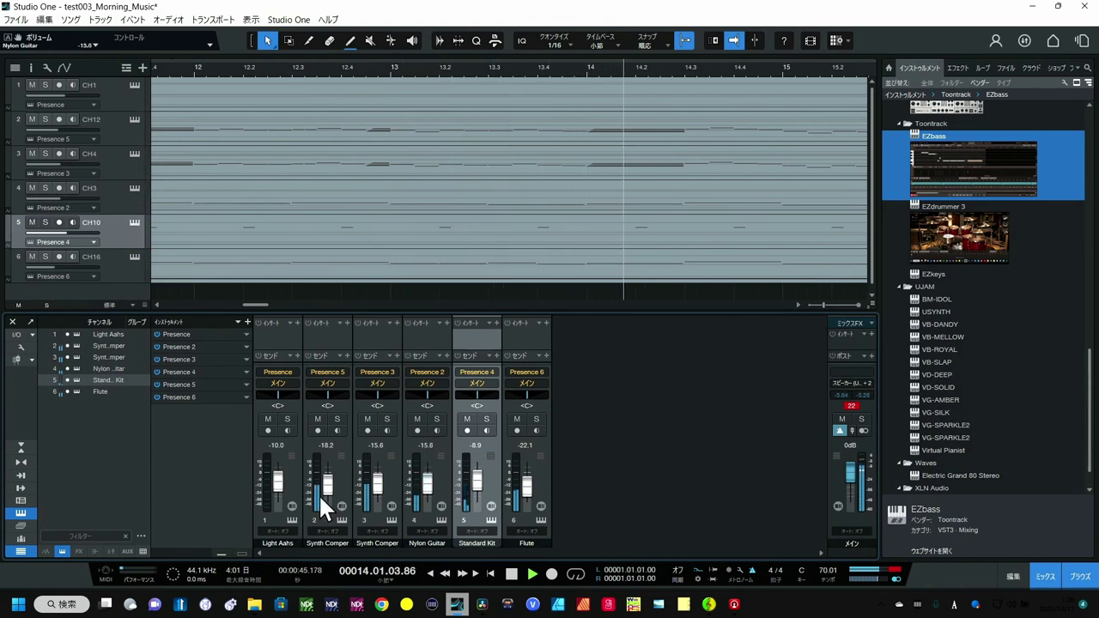
{"action": "scroll", "coordinate": [378, 484], "scroll_direction": "up", "scroll_amount": 2}
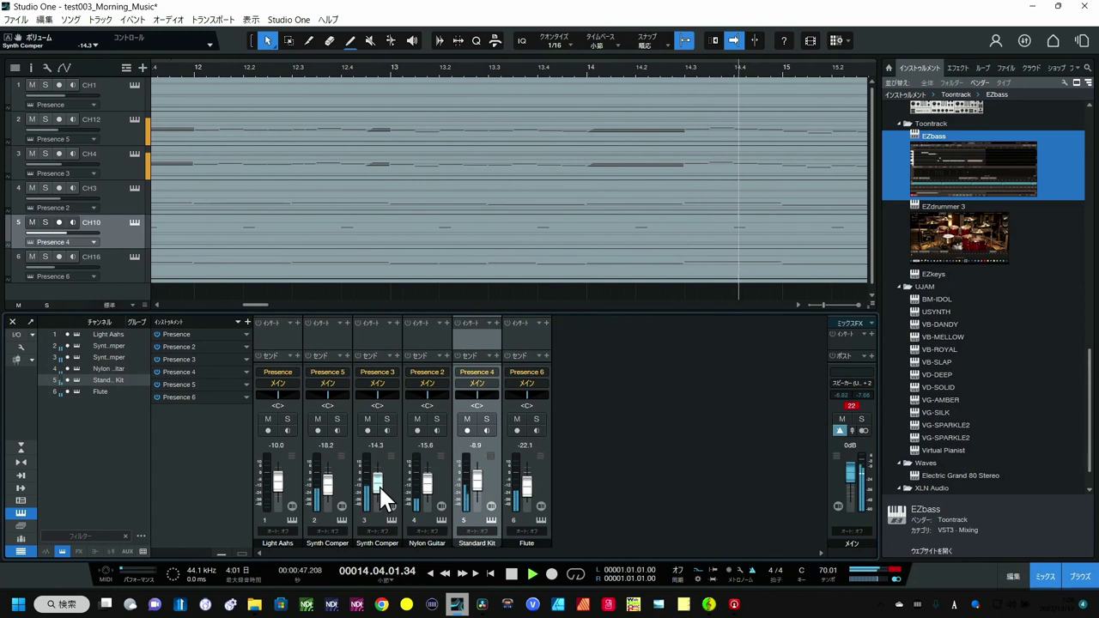
{"action": "left_click_drag", "start_coordinate": [379, 485], "coordinate": [376, 492]}
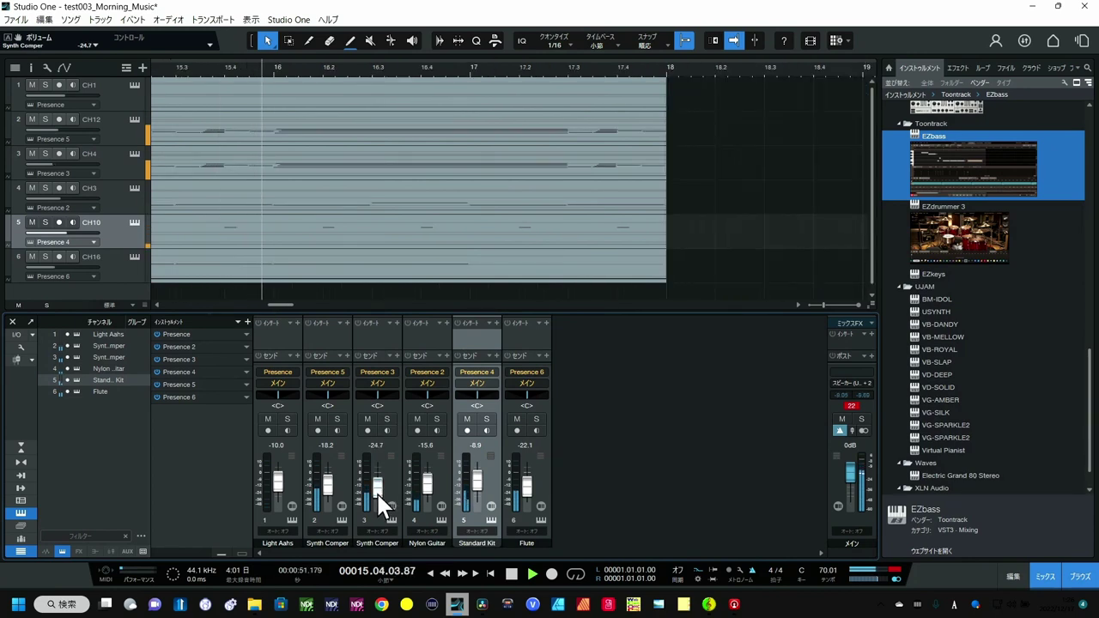
{"action": "key", "text": "space"}
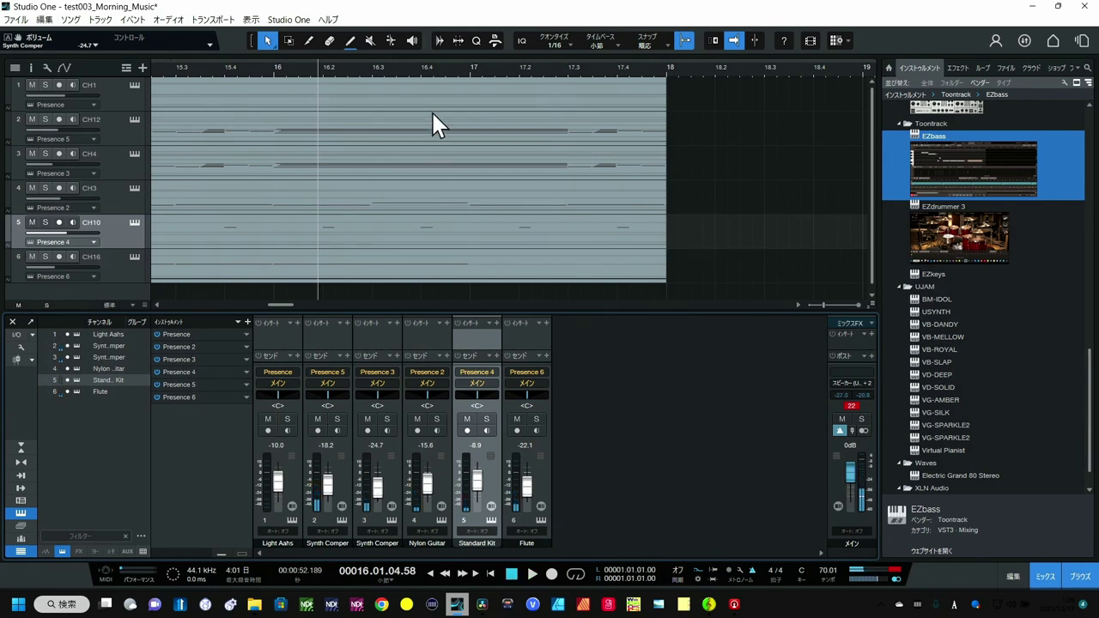
{"action": "left_click_drag", "start_coordinate": [376, 67], "coordinate": [434, 10]}
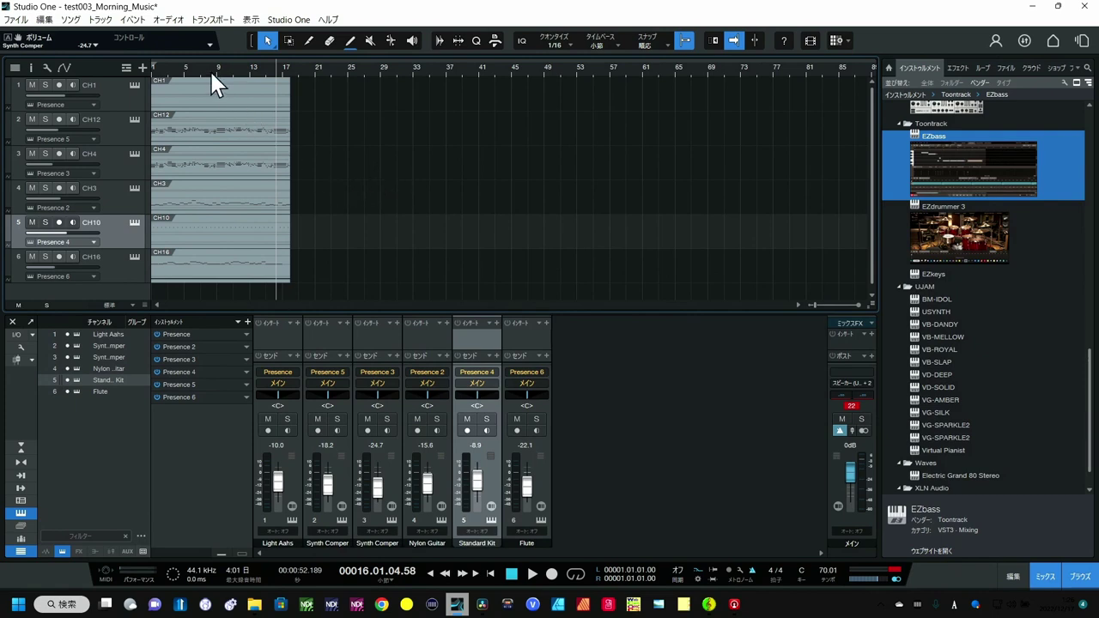
Step: Switch from Studio One to the ACS folder and delete the files MYMIDI33.MID through MYMIDI43.MID
{"action": "left_click_drag", "start_coordinate": [207, 66], "coordinate": [372, 89]}
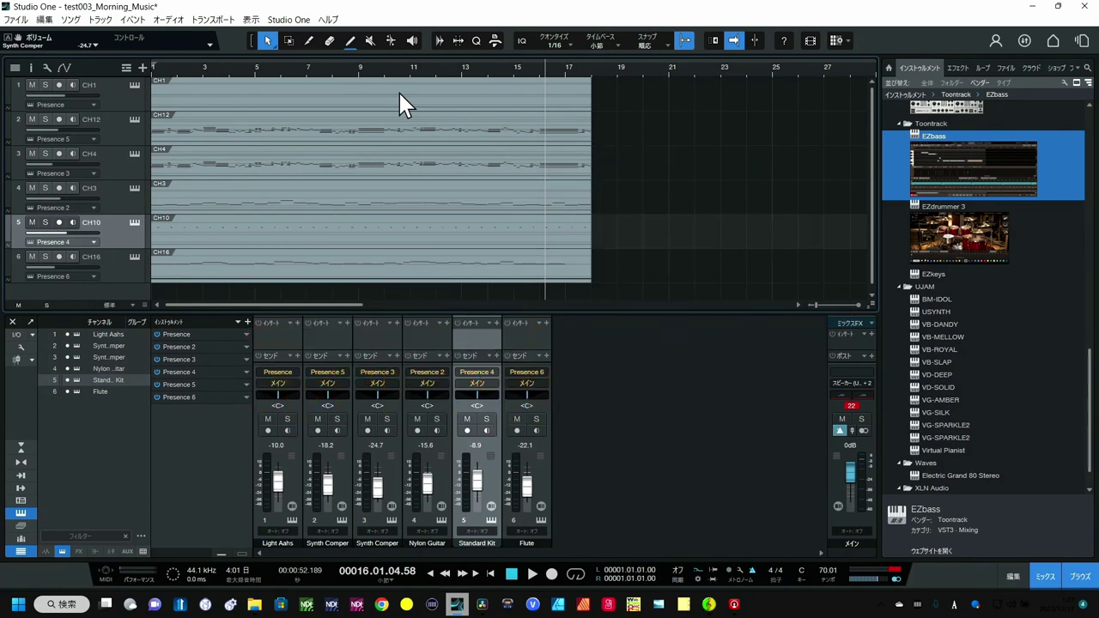
{"action": "left_click", "coordinate": [1036, 11]}
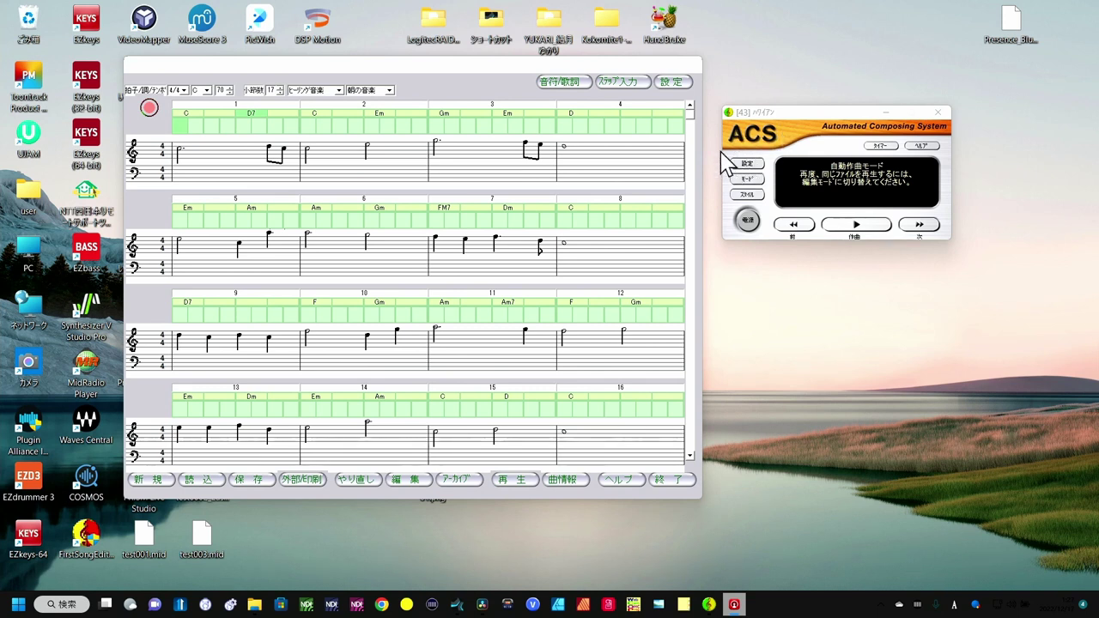
{"action": "left_click_drag", "start_coordinate": [612, 79], "coordinate": [616, 412]}
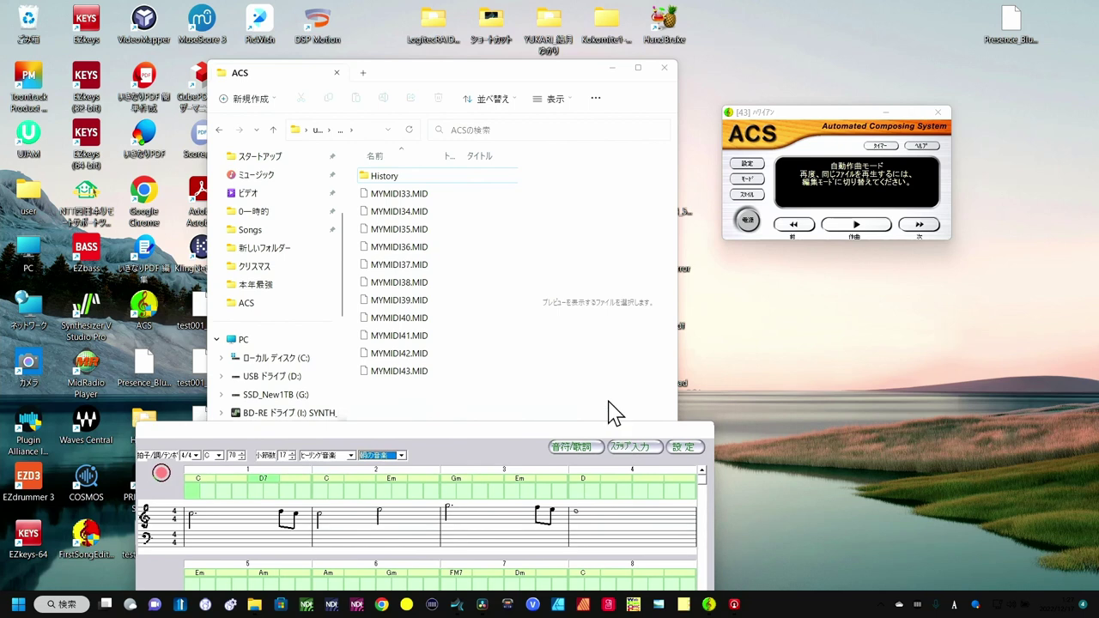
{"action": "left_click", "coordinate": [498, 86]}
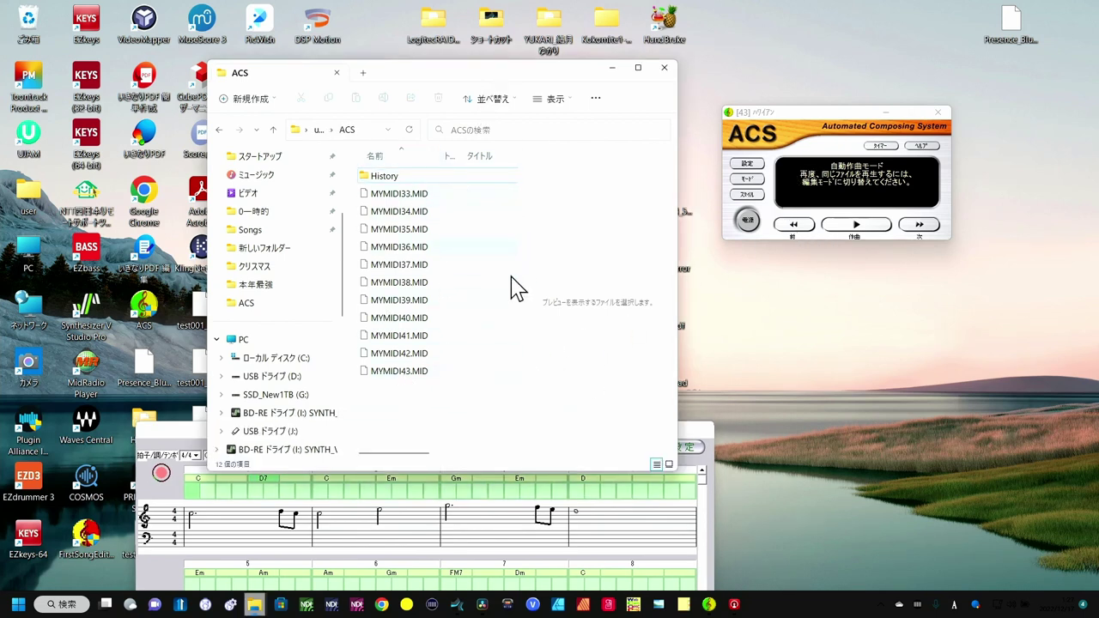
{"action": "left_click_drag", "start_coordinate": [464, 402], "coordinate": [408, 202]}
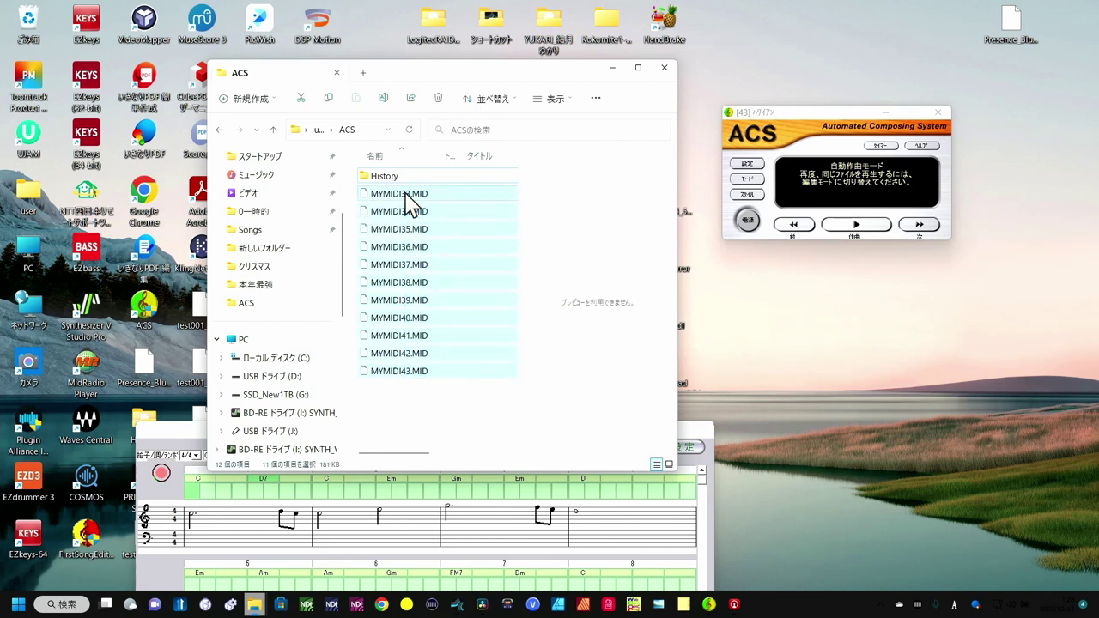
{"action": "key", "text": "Delete"}
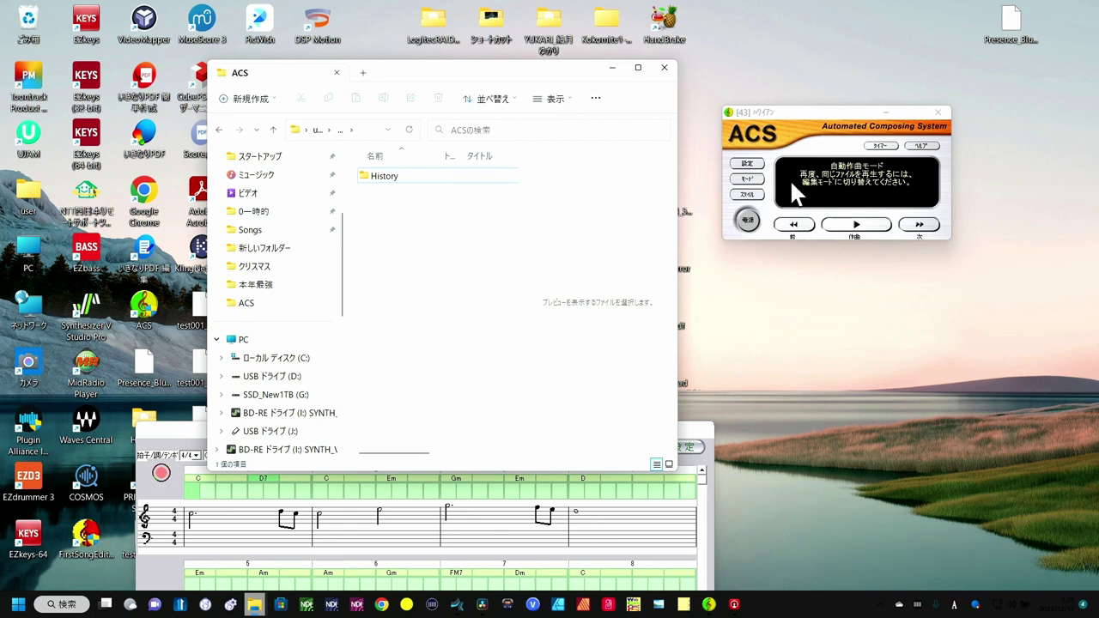
Step: Switch to ACS and choose ハワイアン and レゲエ from the 民族音楽(西洋) category as composing styles
{"action": "left_click", "coordinate": [834, 112]}
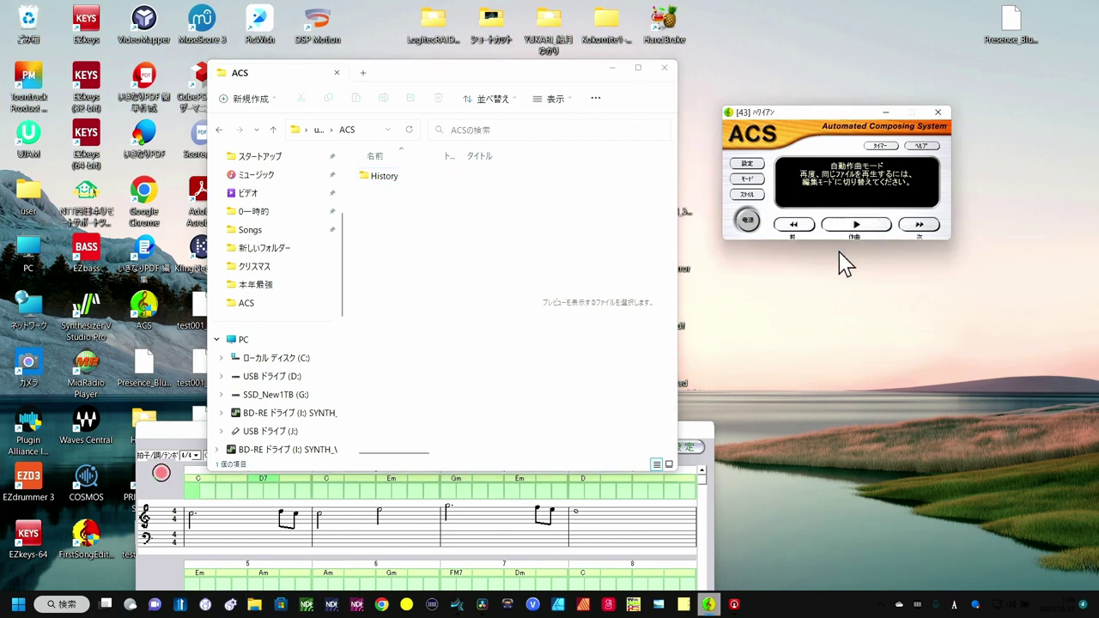
{"action": "left_click", "coordinate": [759, 196]}
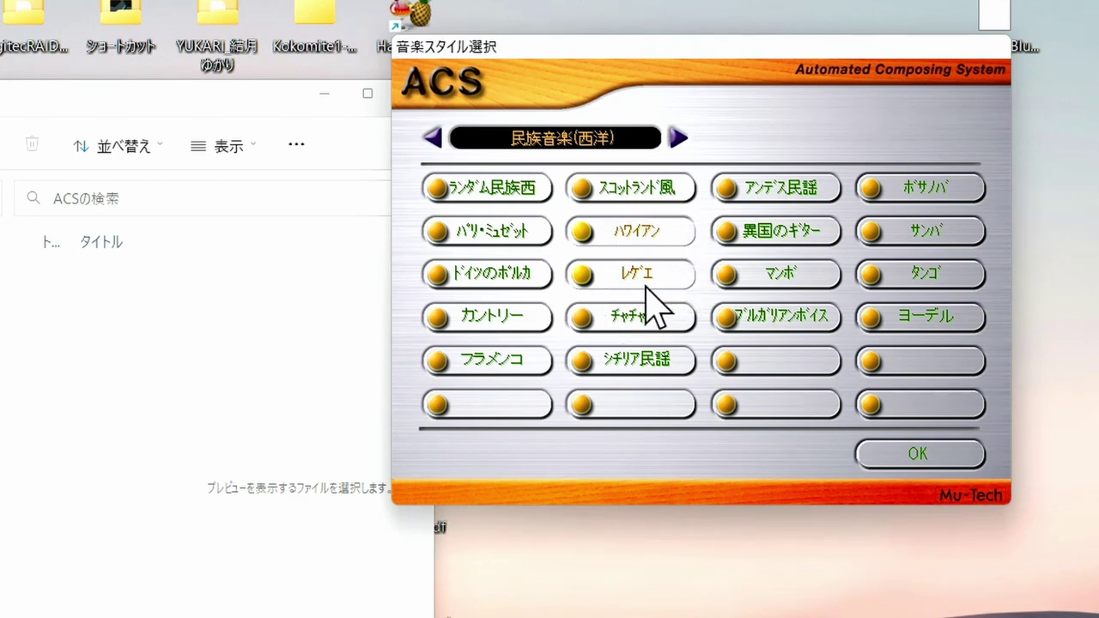
{"action": "left_click", "coordinate": [880, 459]}
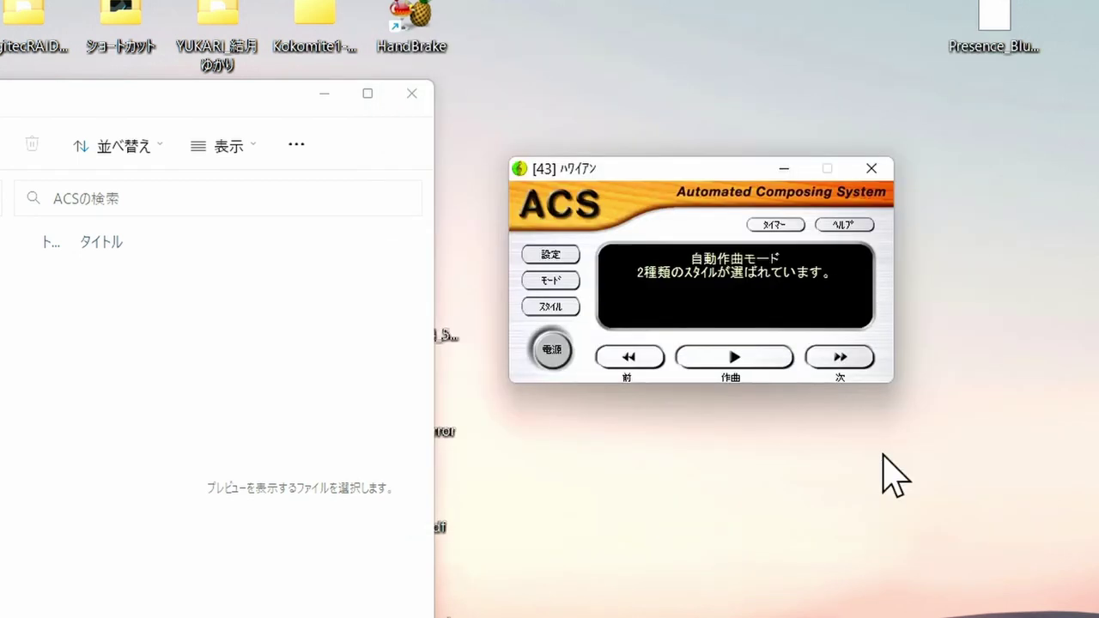
Step: Compose two pieces automatically with the selected Hawaiian and reggae styles, stopping each one's playback
{"action": "left_click", "coordinate": [735, 359]}
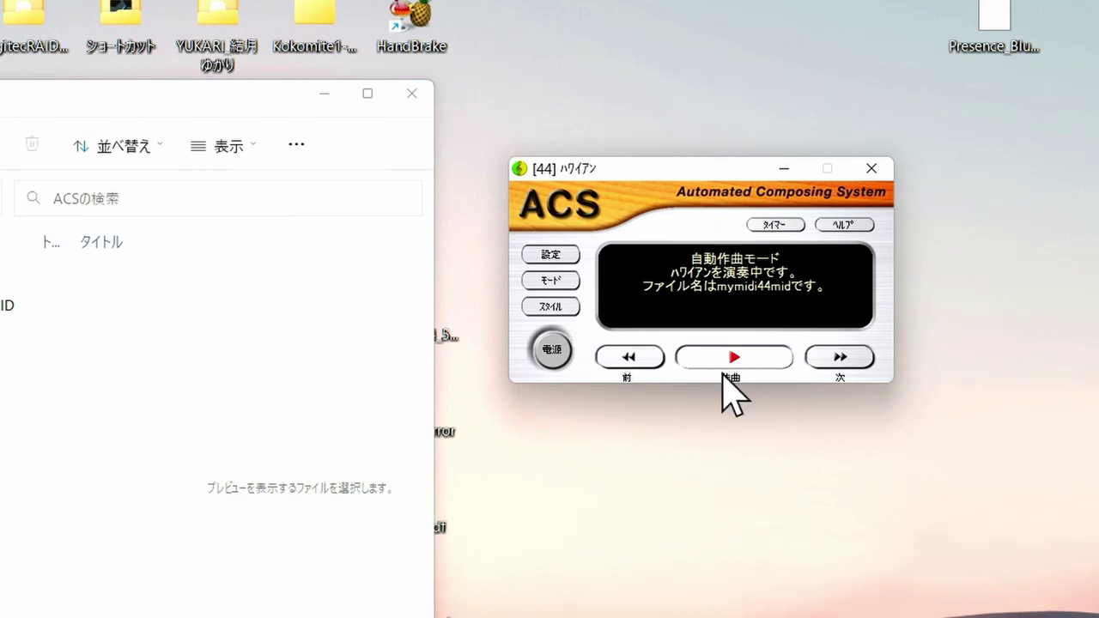
{"action": "left_click", "coordinate": [725, 362]}
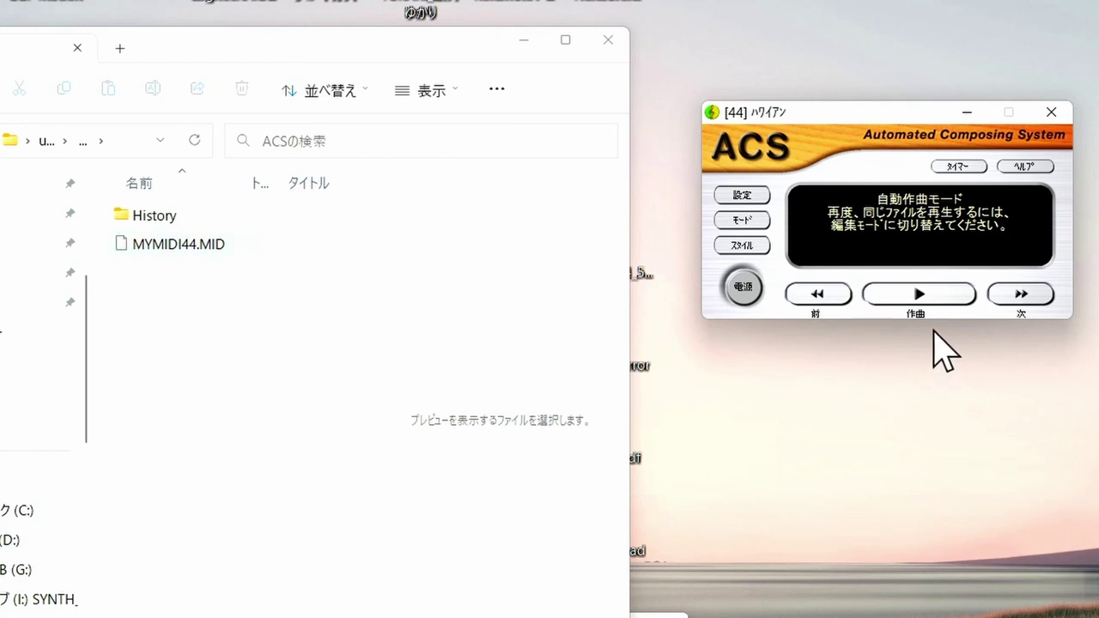
{"action": "left_click", "coordinate": [921, 295]}
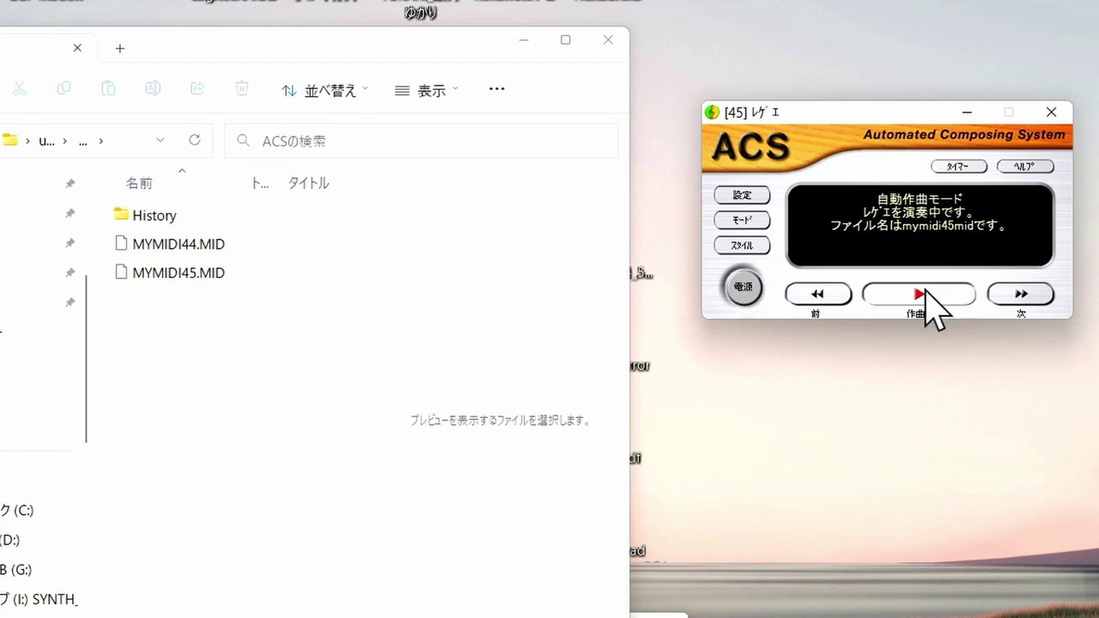
{"action": "left_click", "coordinate": [921, 294]}
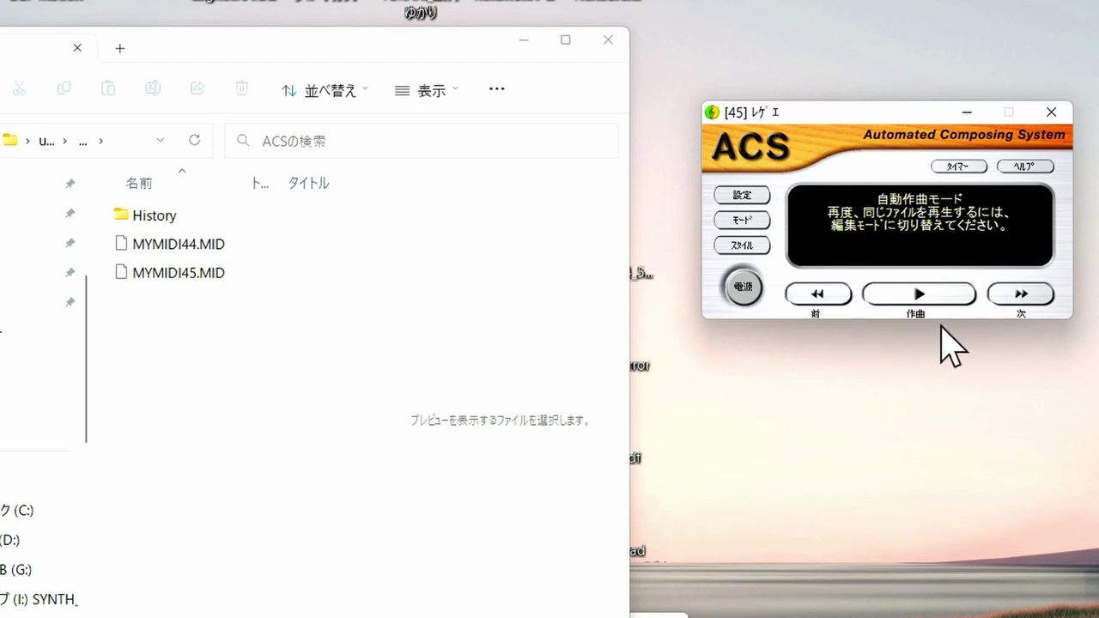
Step: Cycle ACS through 編曲モード and 変換モード and back to 自動作曲モード
{"action": "left_click", "coordinate": [752, 220]}
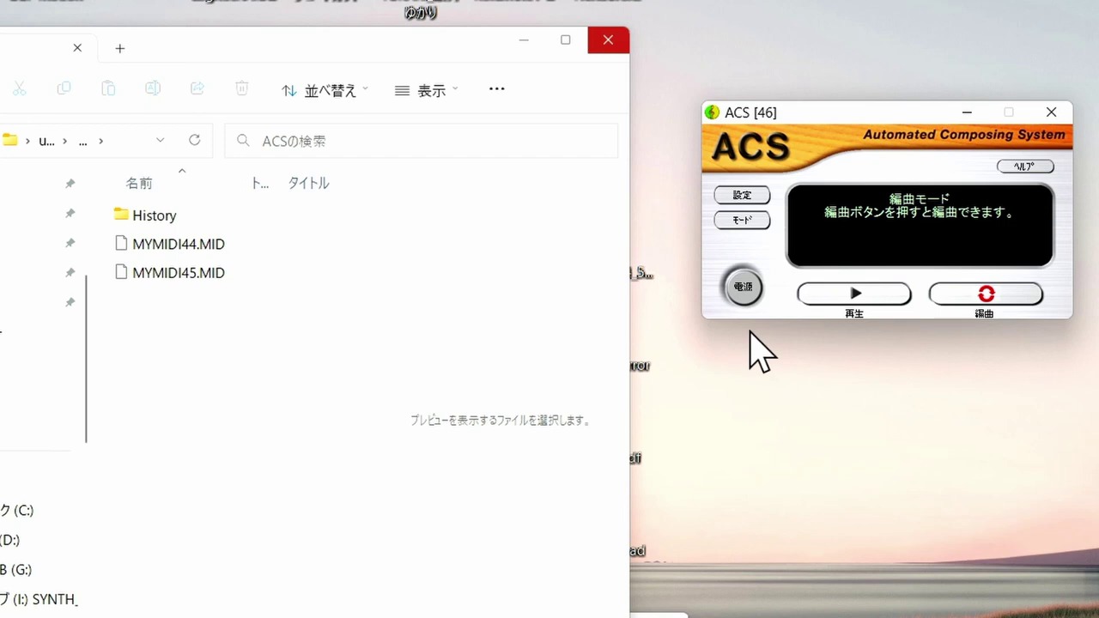
{"action": "left_click", "coordinate": [751, 227]}
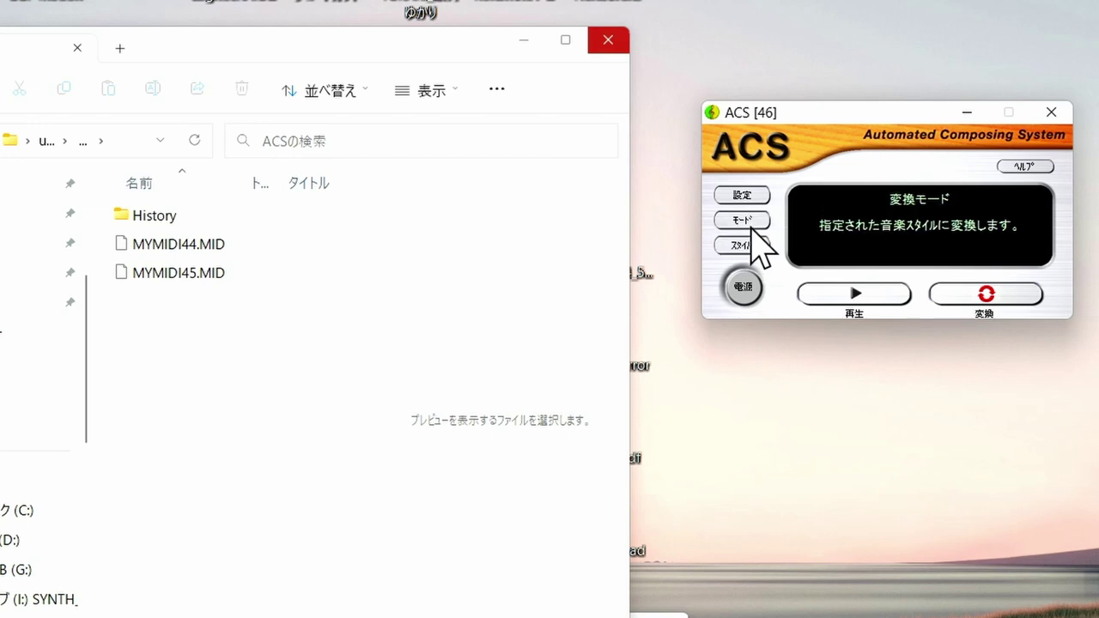
{"action": "left_click", "coordinate": [751, 225]}
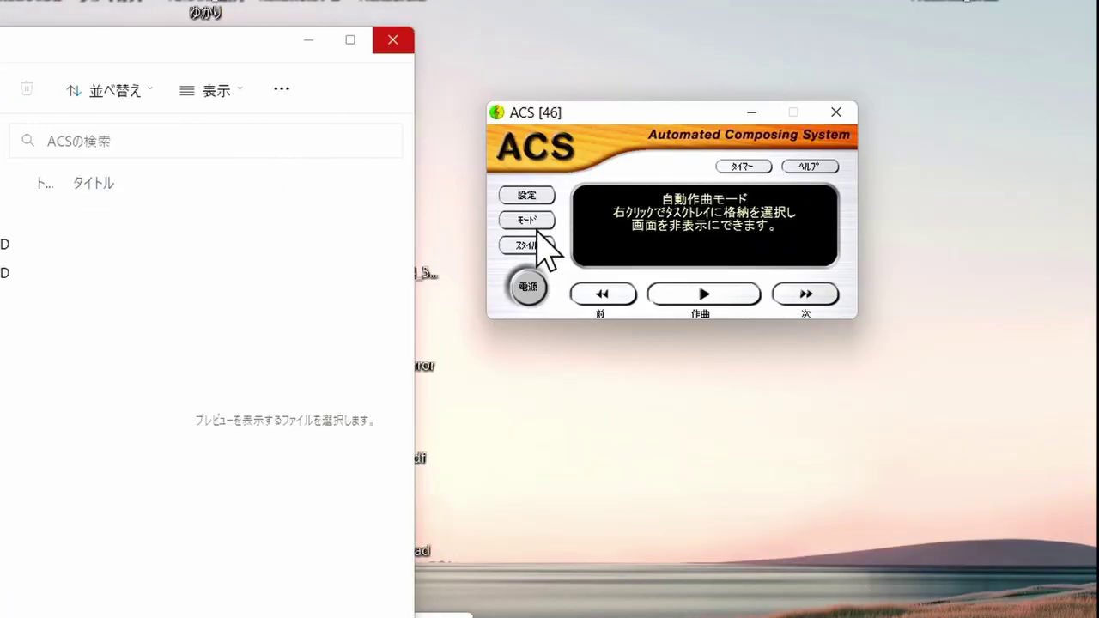
Step: Deselect ハワイアン and レゲエ, and choose the ジャズ styles ハーモニカブルース, ラグタイム and ブルースピアノトリオ
{"action": "left_click", "coordinate": [535, 247]}
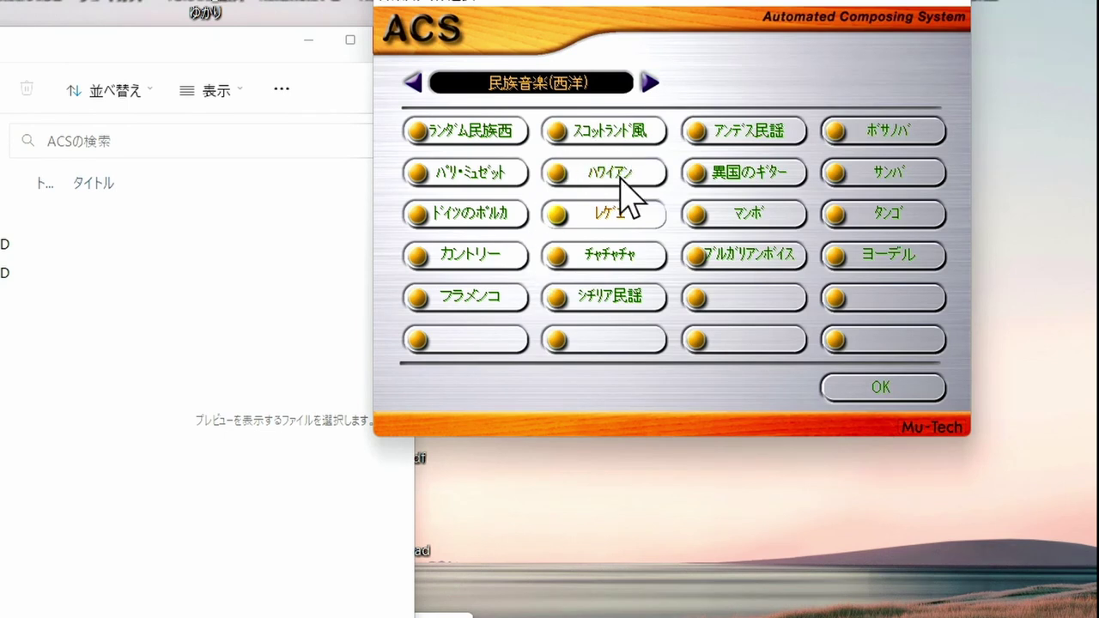
{"action": "left_click", "coordinate": [415, 80]}
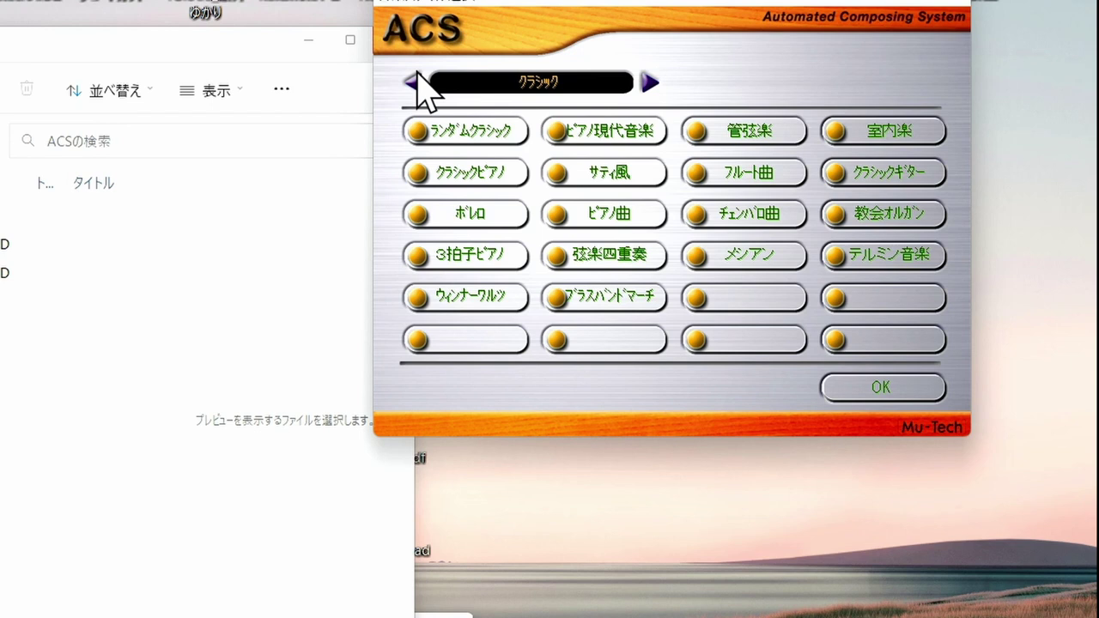
{"action": "left_click", "coordinate": [413, 83]}
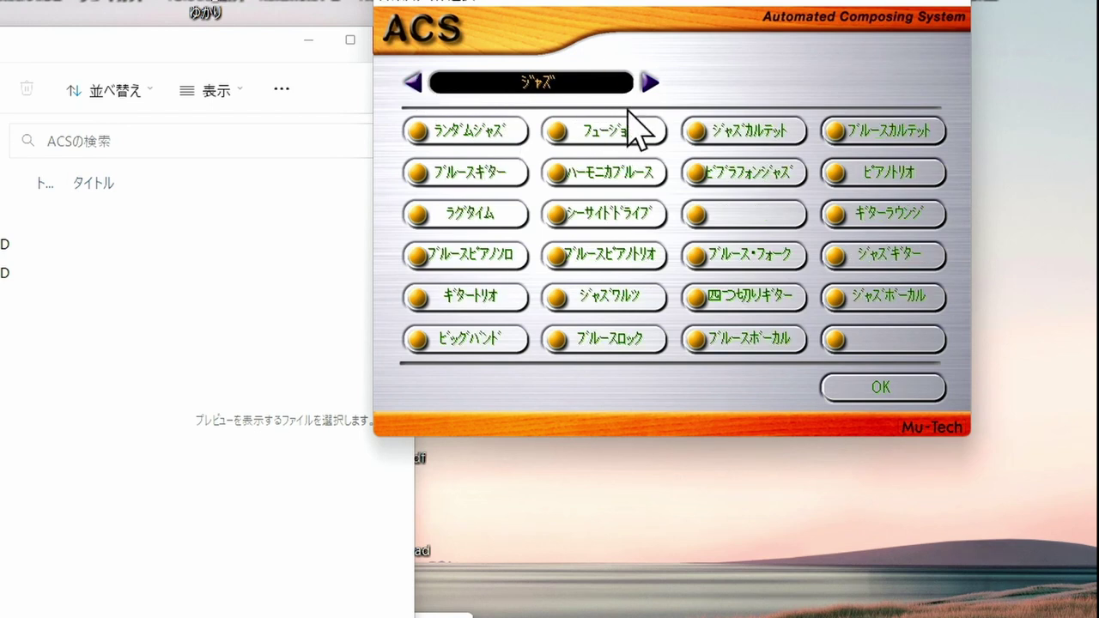
{"action": "left_click", "coordinate": [510, 220]}
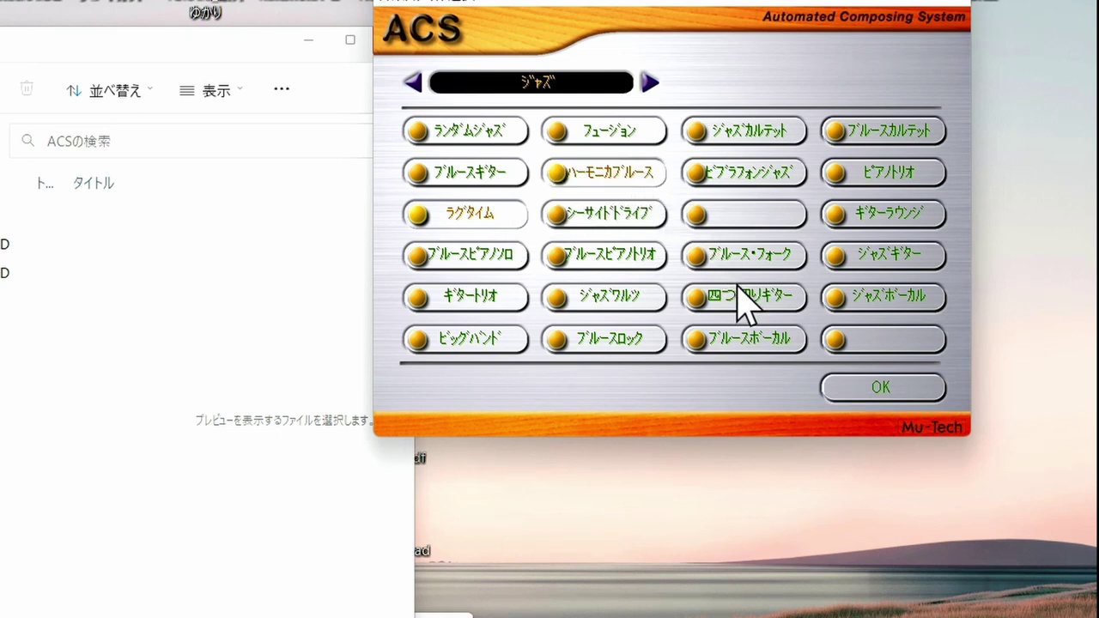
{"action": "left_click", "coordinate": [633, 260]}
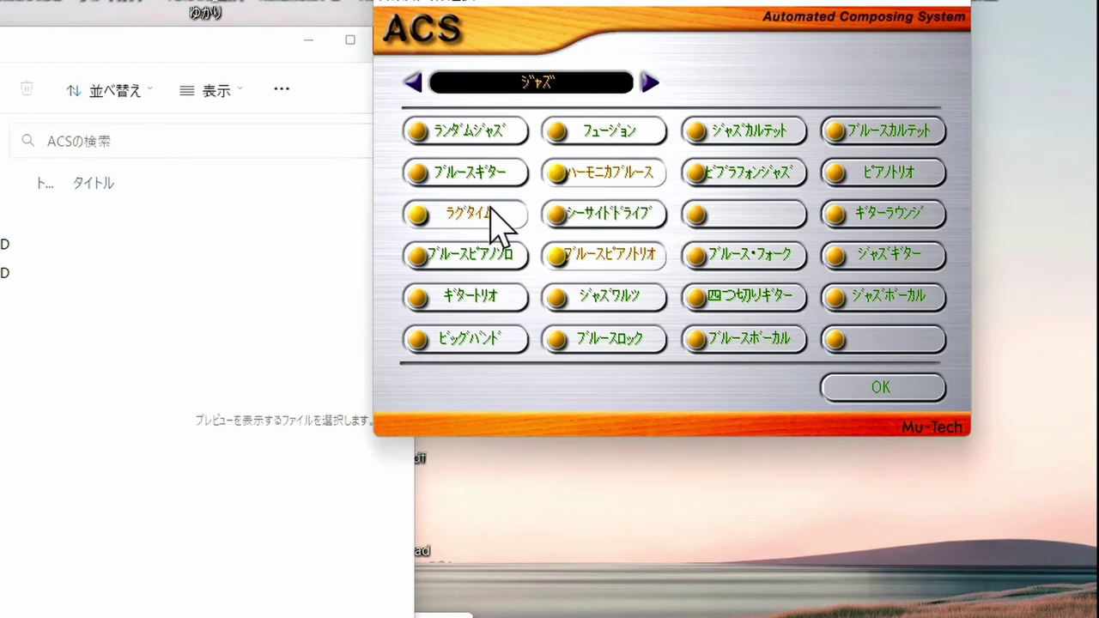
{"action": "left_click", "coordinate": [893, 394]}
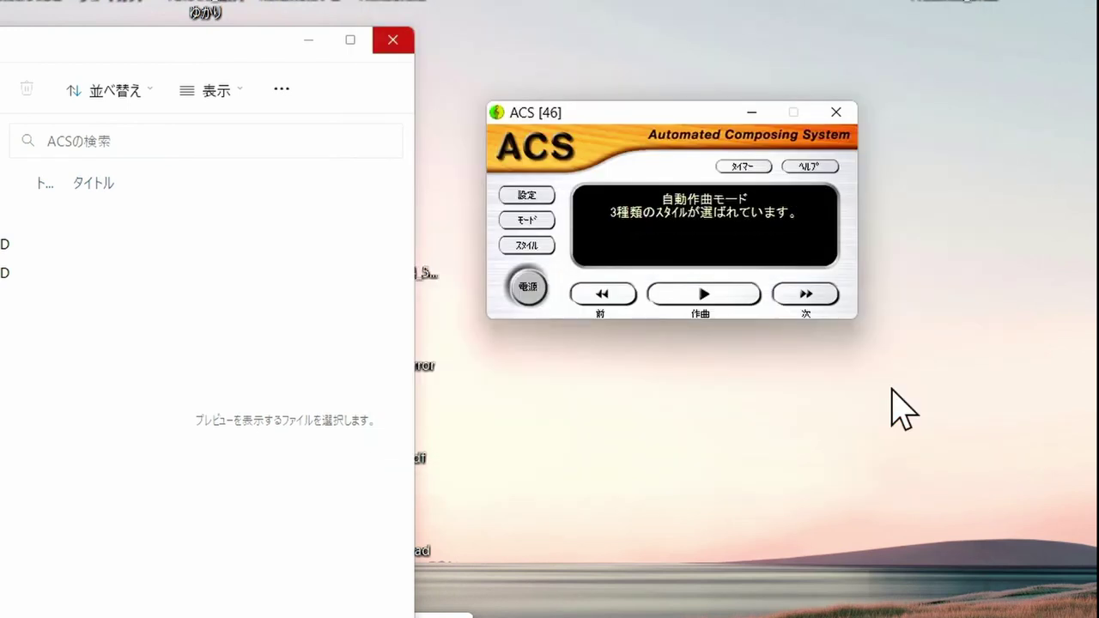
Step: Compose five pieces in a row from the selected jazz styles, stopping the playback of each
{"action": "left_click", "coordinate": [697, 297]}
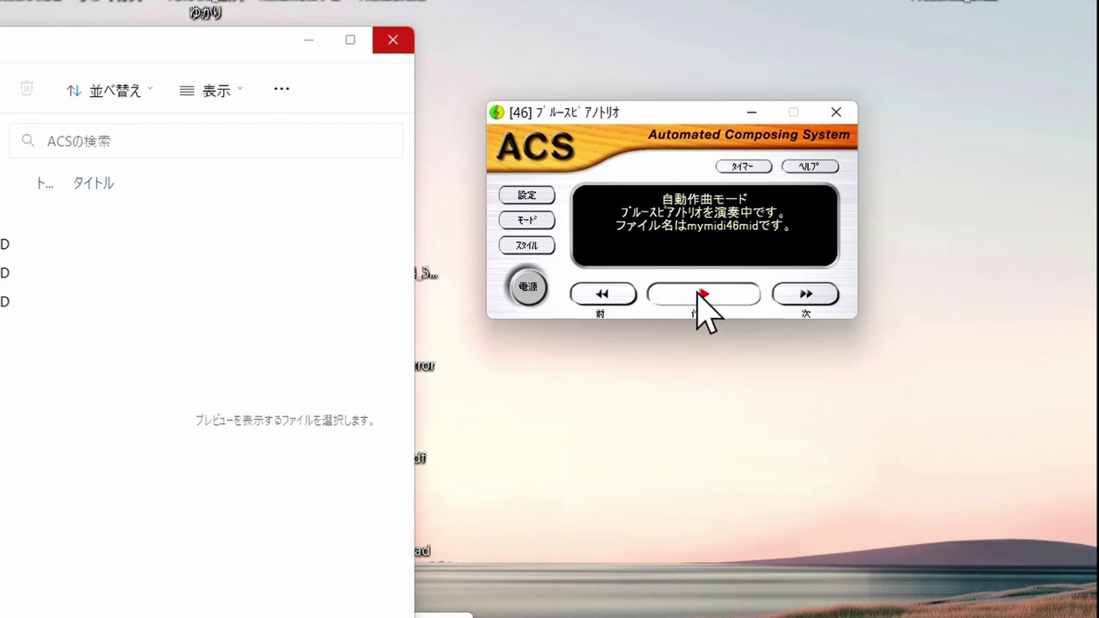
{"action": "left_click", "coordinate": [694, 296]}
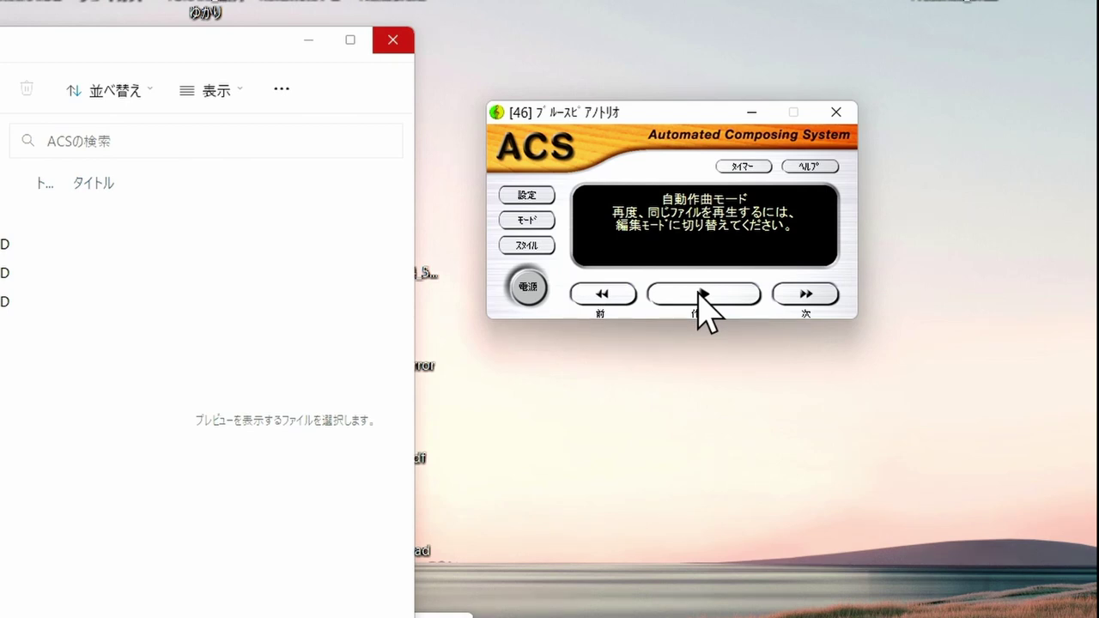
{"action": "left_click", "coordinate": [703, 296]}
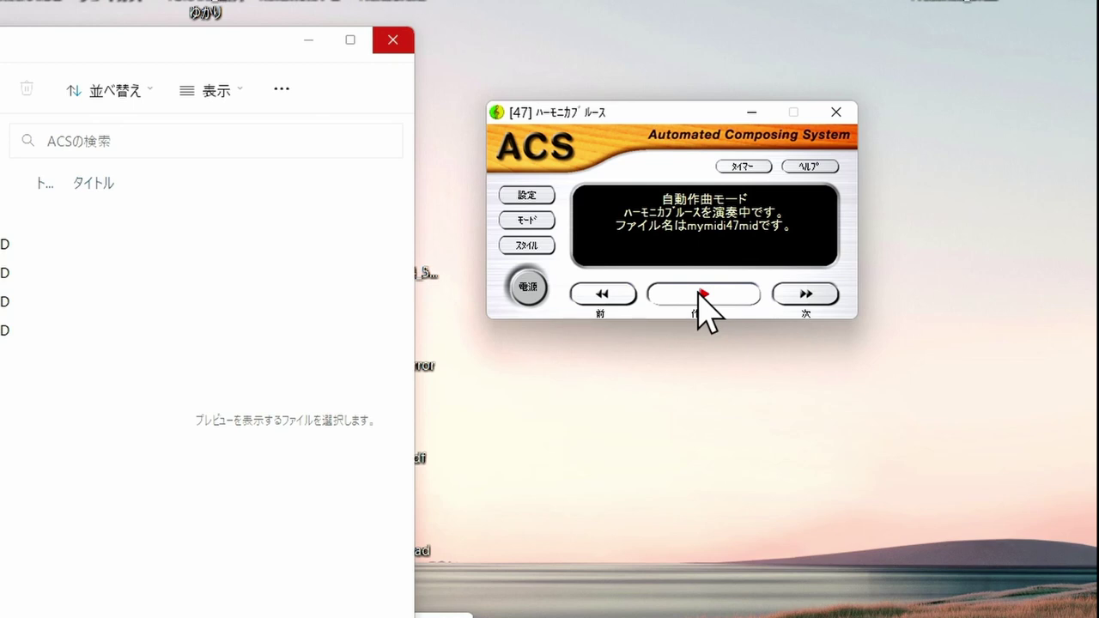
{"action": "left_click", "coordinate": [702, 294]}
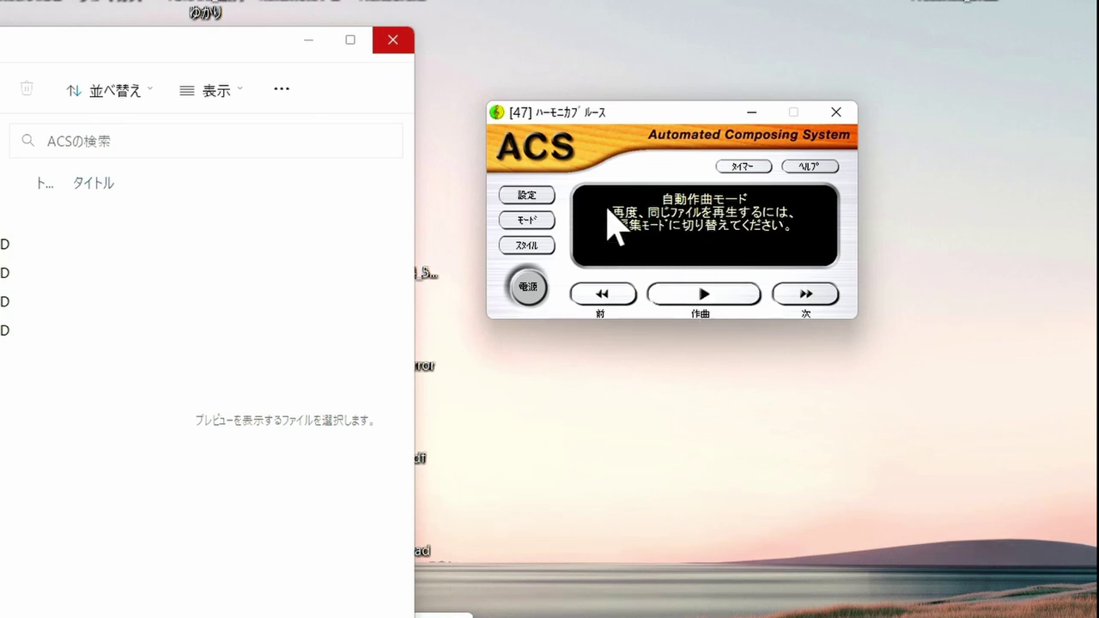
{"action": "left_click", "coordinate": [710, 294]}
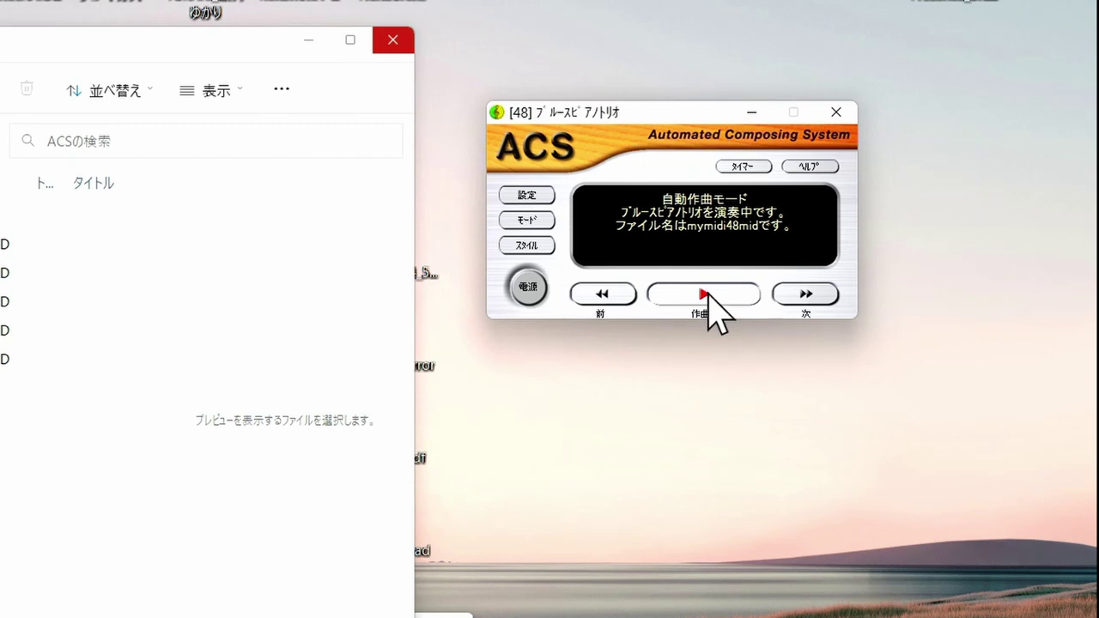
{"action": "left_click", "coordinate": [704, 293]}
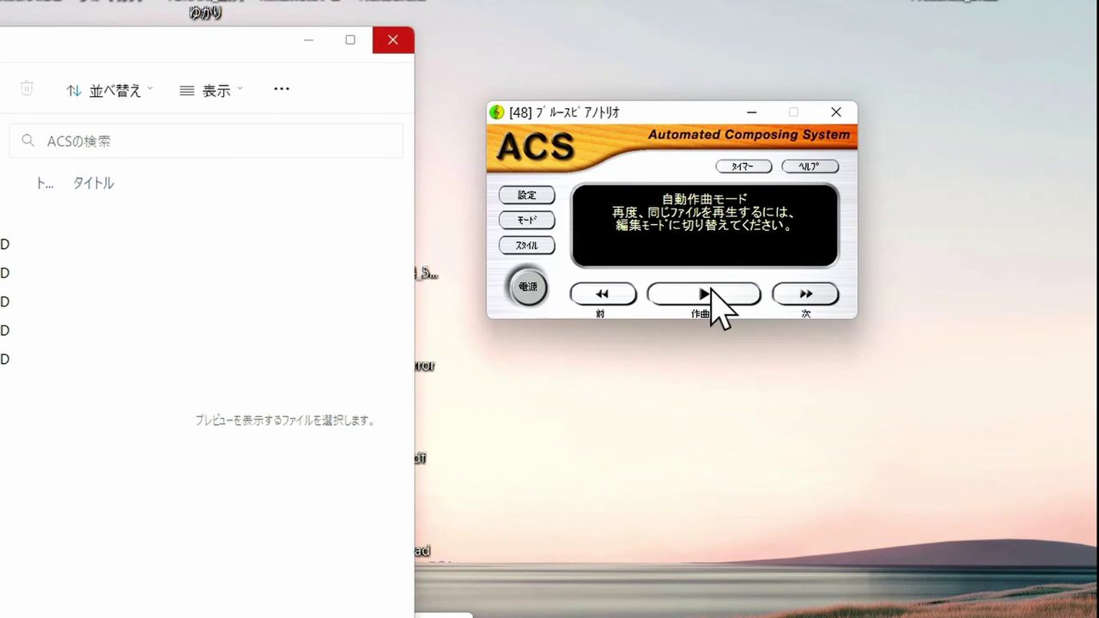
{"action": "left_click", "coordinate": [713, 292]}
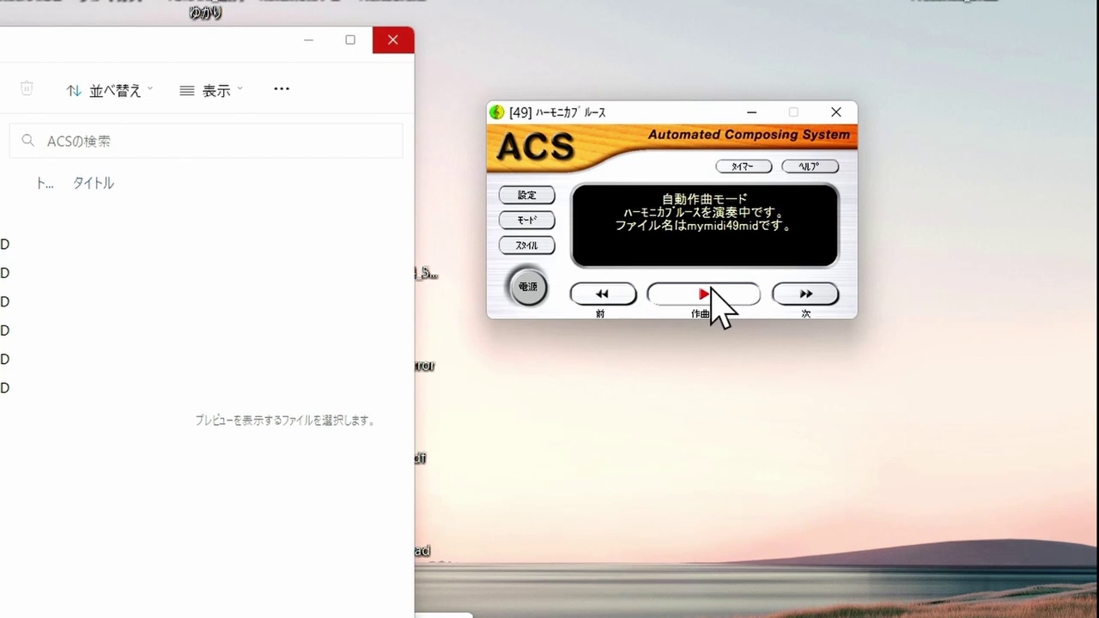
{"action": "left_click", "coordinate": [711, 292]}
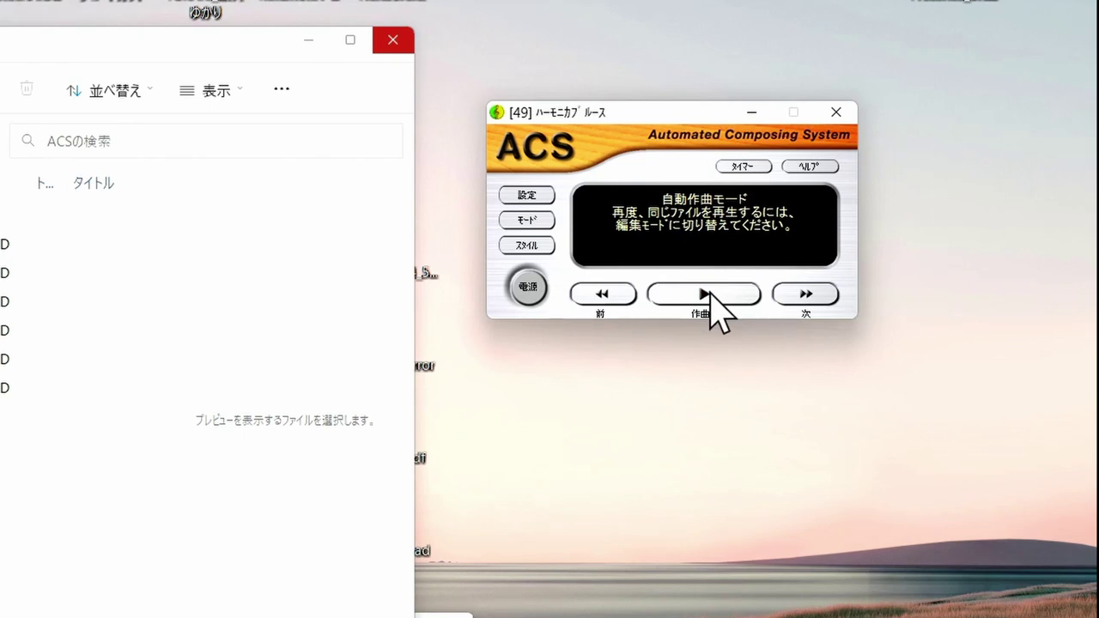
{"action": "left_click", "coordinate": [711, 292]}
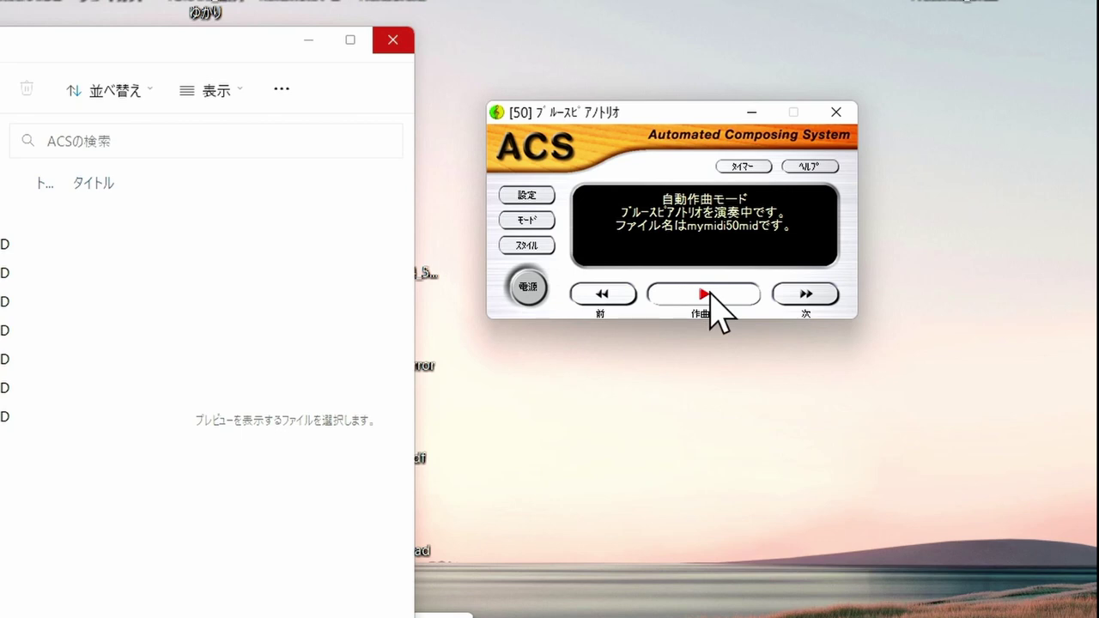
{"action": "left_click", "coordinate": [710, 292]}
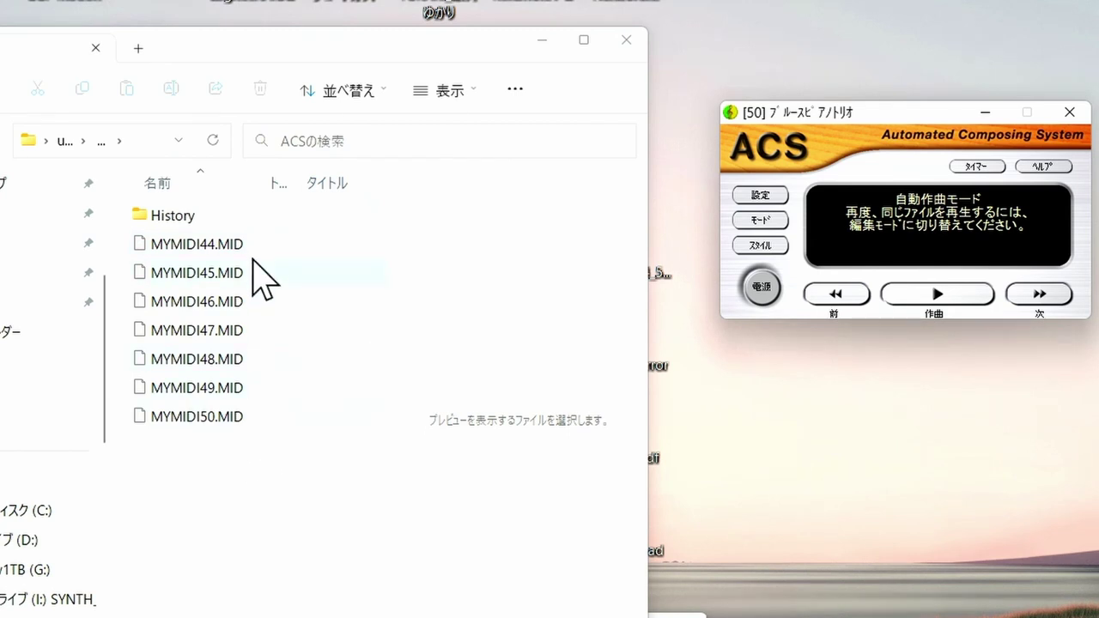
Step: Open MYMIDI50.MID in QuickTime Player, listen to its opening and pause it
{"action": "left_click", "coordinate": [212, 419]}
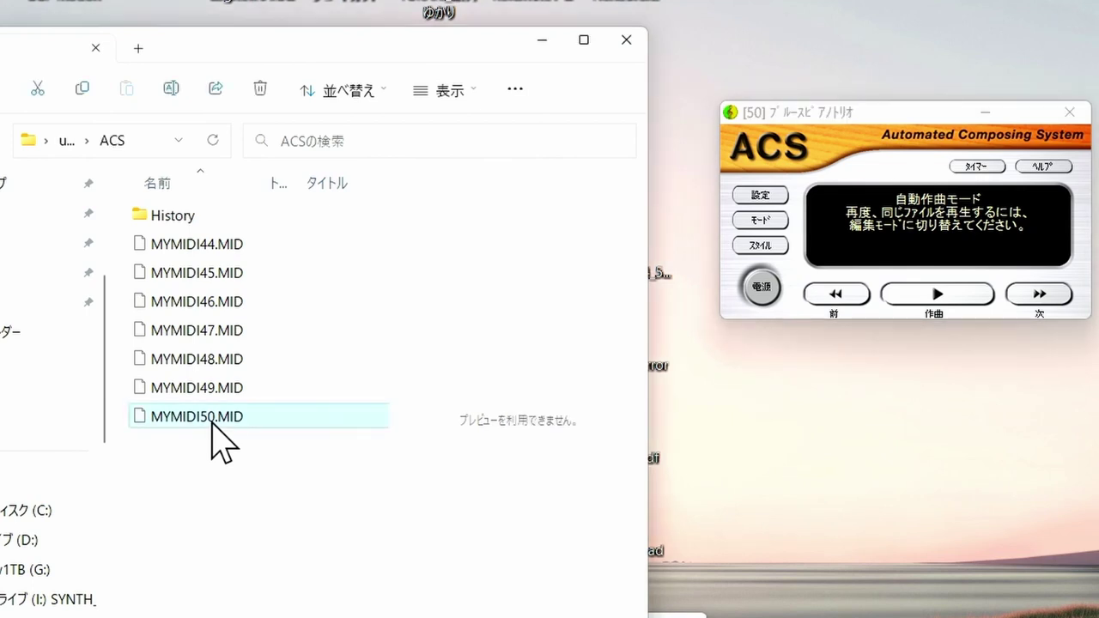
{"action": "double_click", "coordinate": [214, 419]}
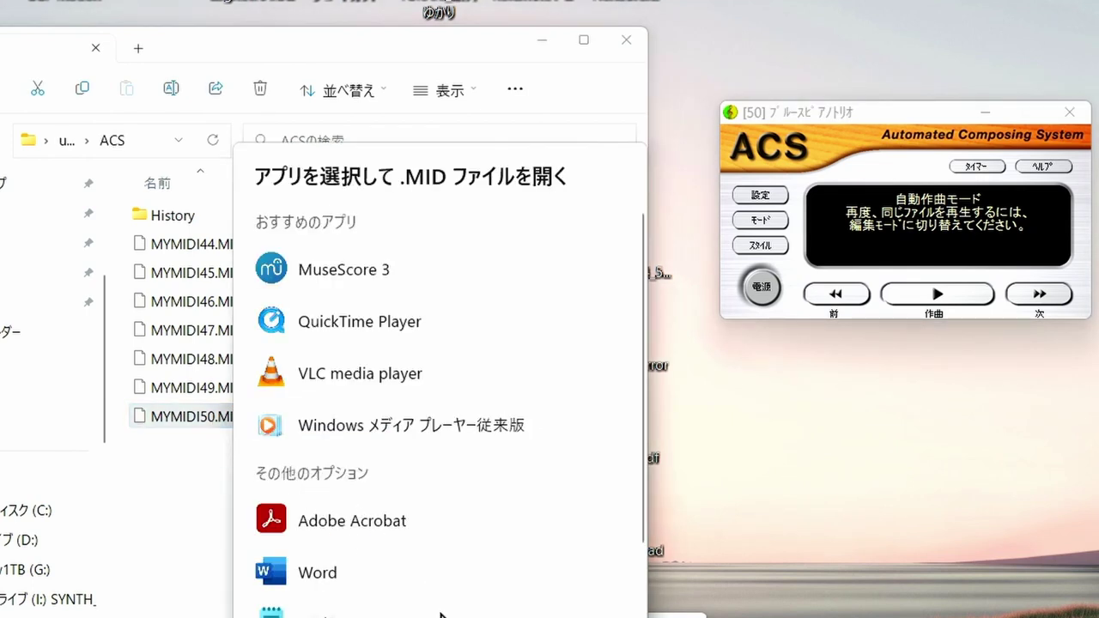
{"action": "double_click", "coordinate": [371, 335]}
{"action": "left_click", "coordinate": [312, 218]}
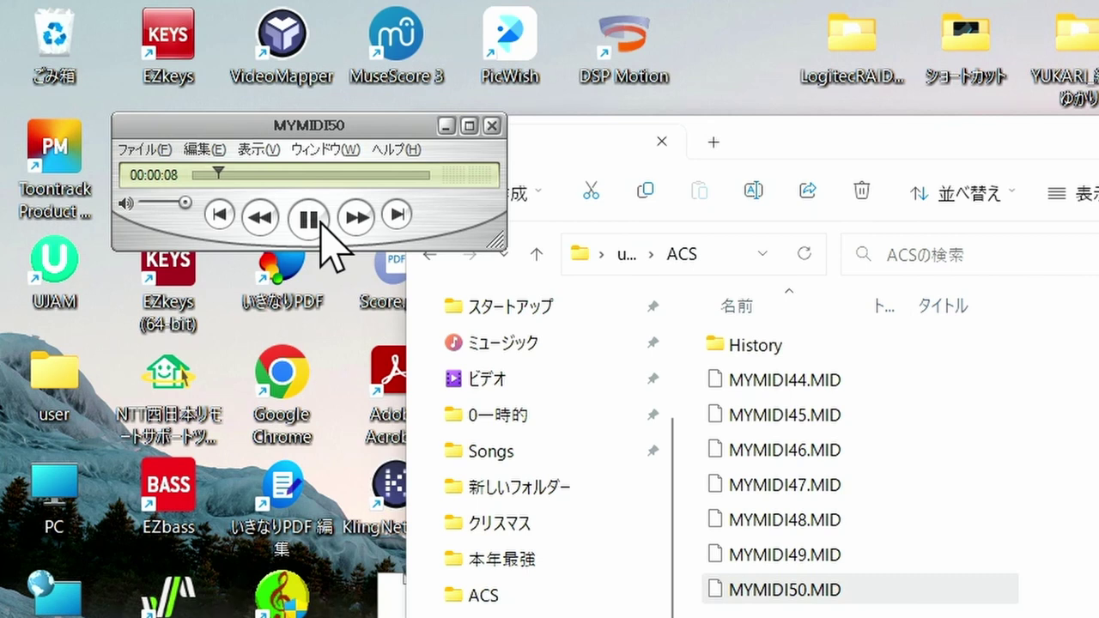
{"action": "left_click", "coordinate": [323, 227]}
Step: Open MYMIDI48.MID and MYMIDI45.MID in turn, listen to the opening of each and pause it
{"action": "double_click", "coordinate": [756, 523]}
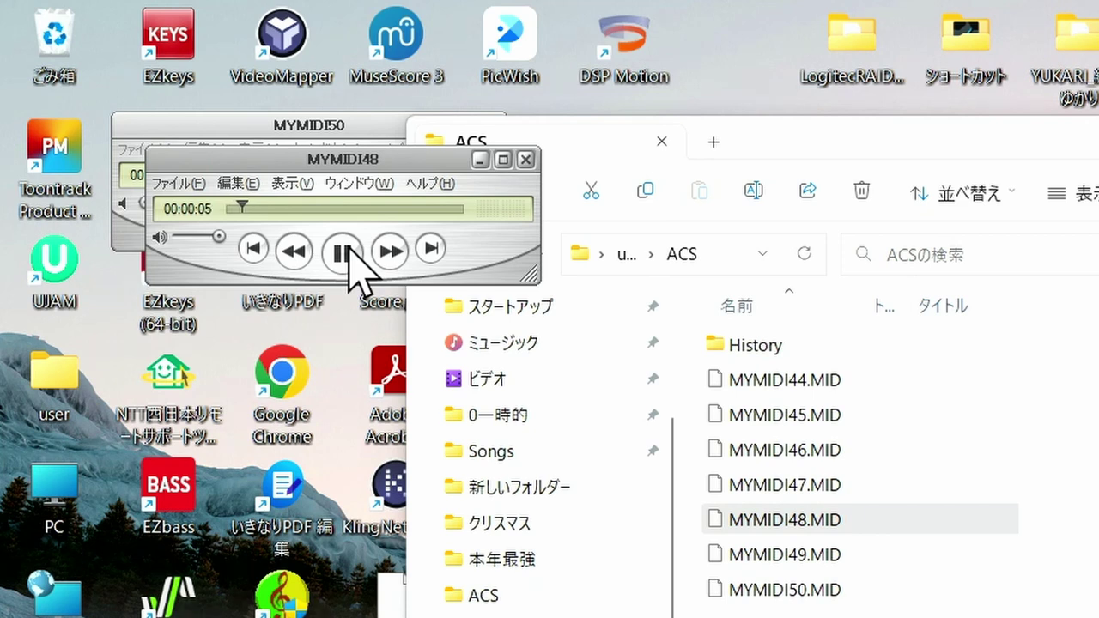
{"action": "left_click", "coordinate": [343, 252]}
{"action": "left_click", "coordinate": [375, 286]}
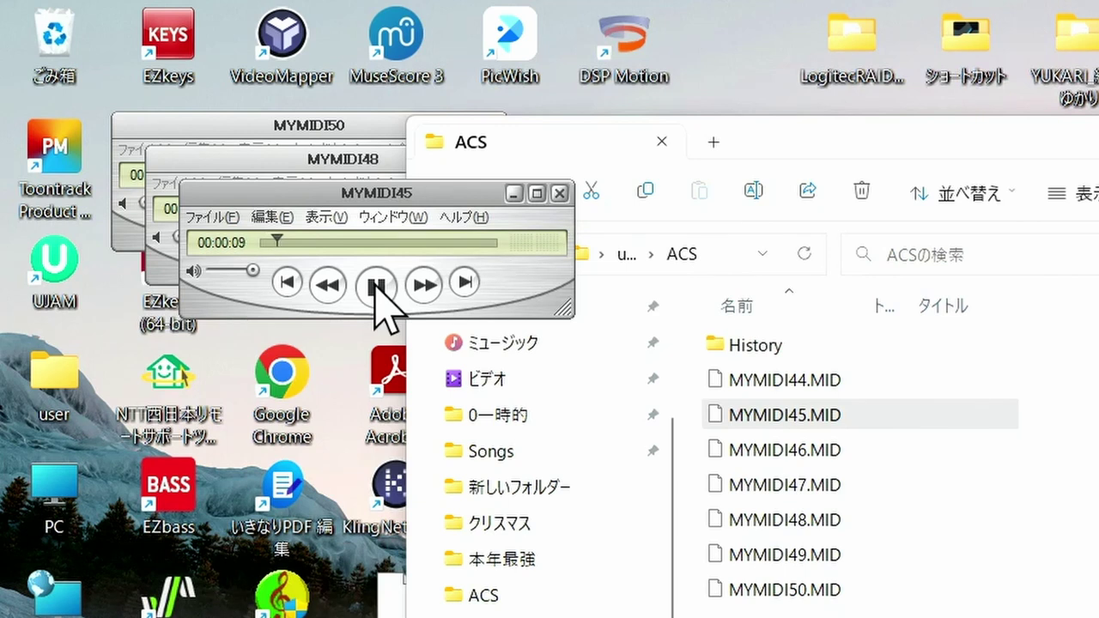
{"action": "left_click", "coordinate": [375, 288]}
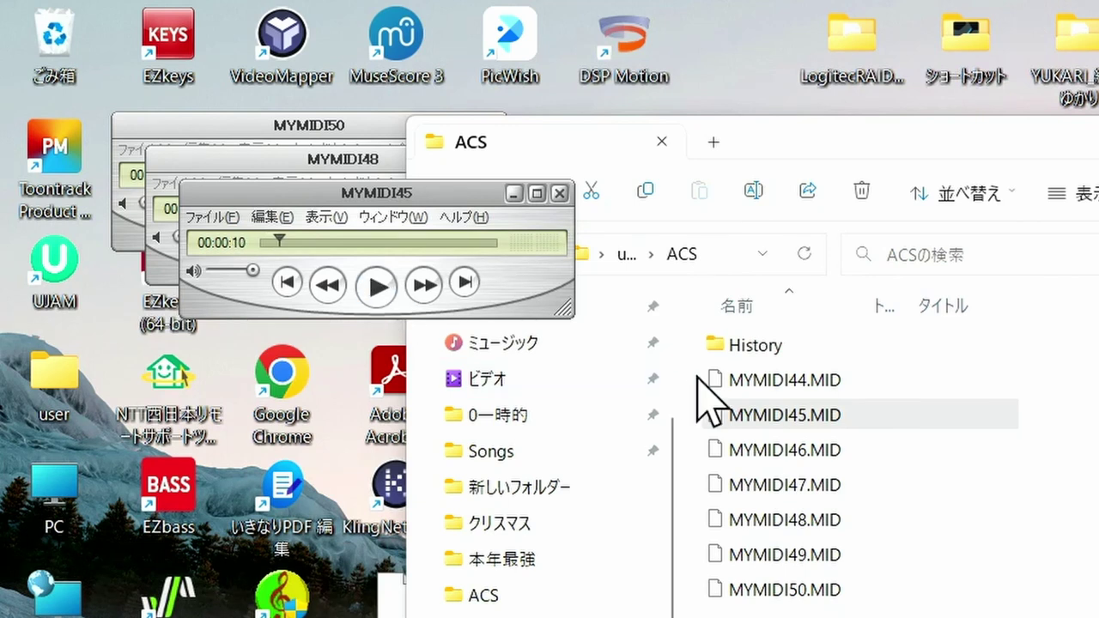